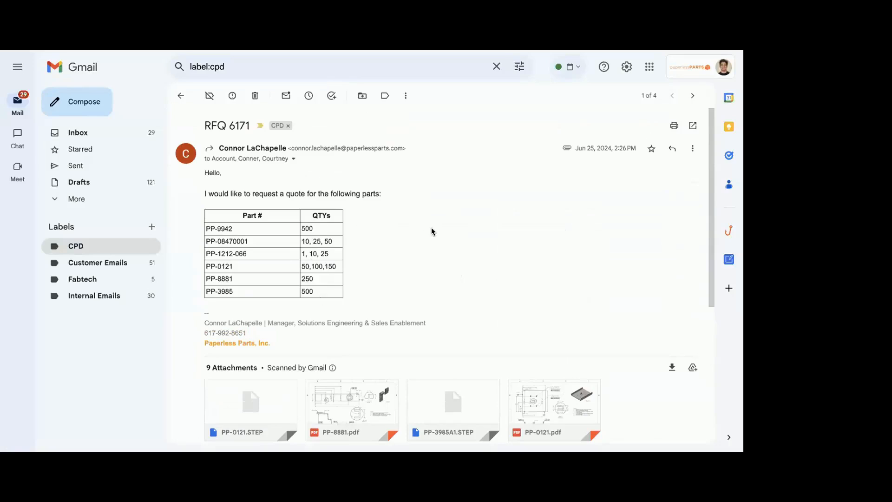
Start forwarding the open RFQ email with its part list and attachments
triple_click(583, 145)
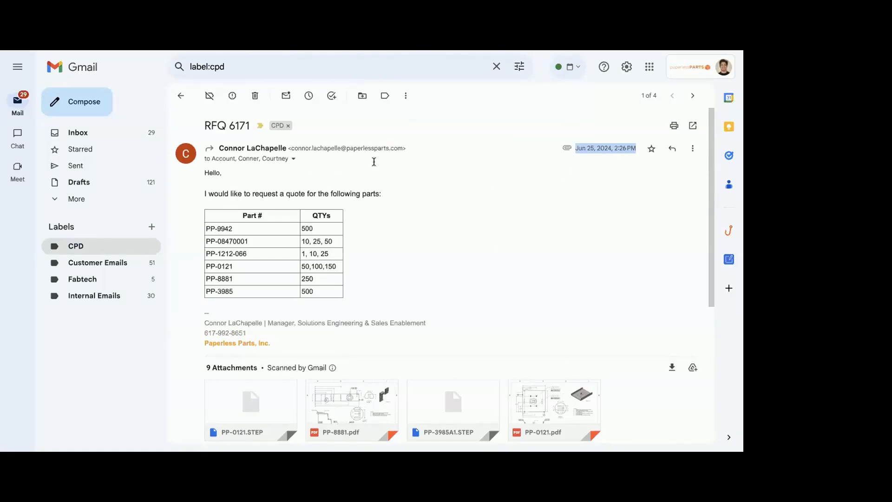
click(692, 148)
click(619, 198)
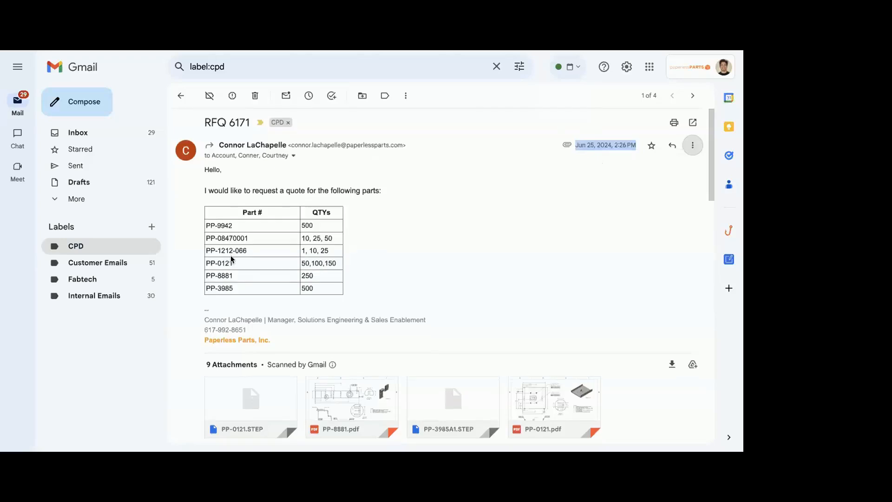
text(Paper)
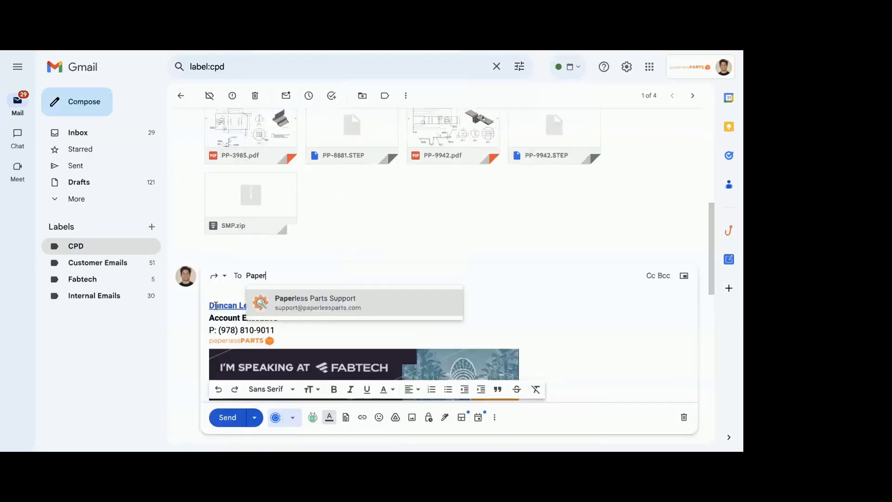
key(BackSpace)
key(BackSpace)
key(BackSpace)
key(BackSpace)
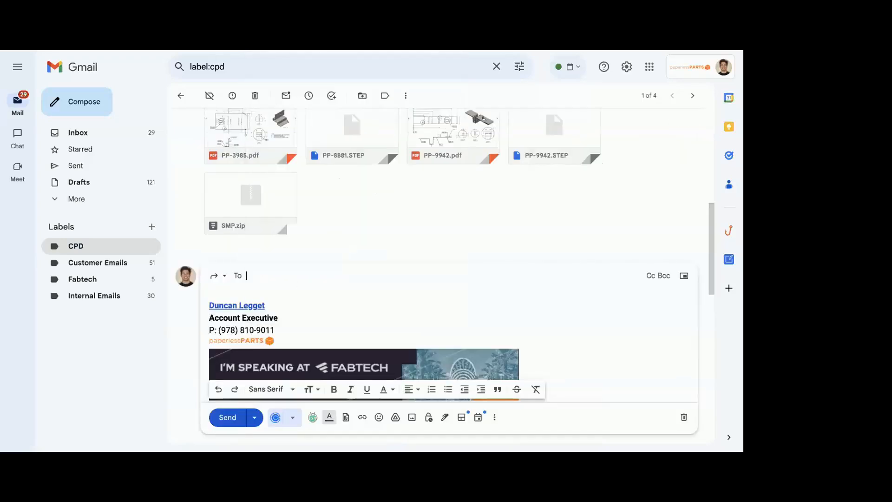
Address the forward to the first suggested RFQ mailbox contact and send it
text(RFQ)
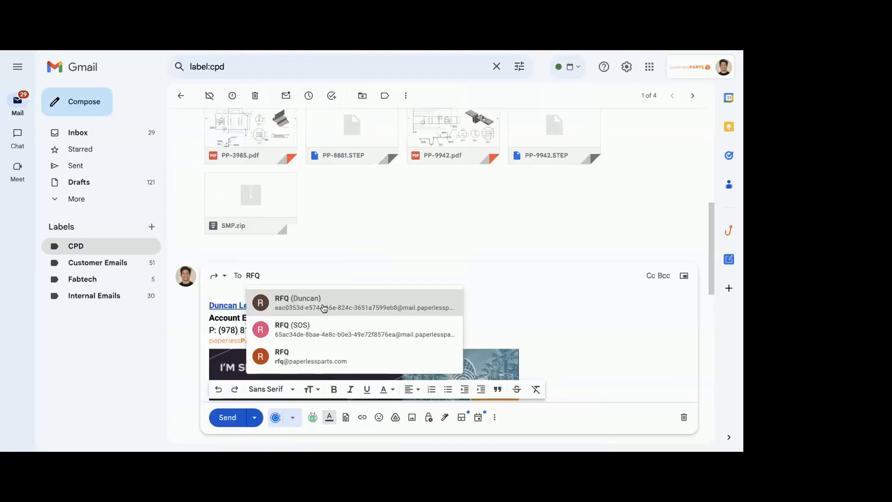
click(323, 309)
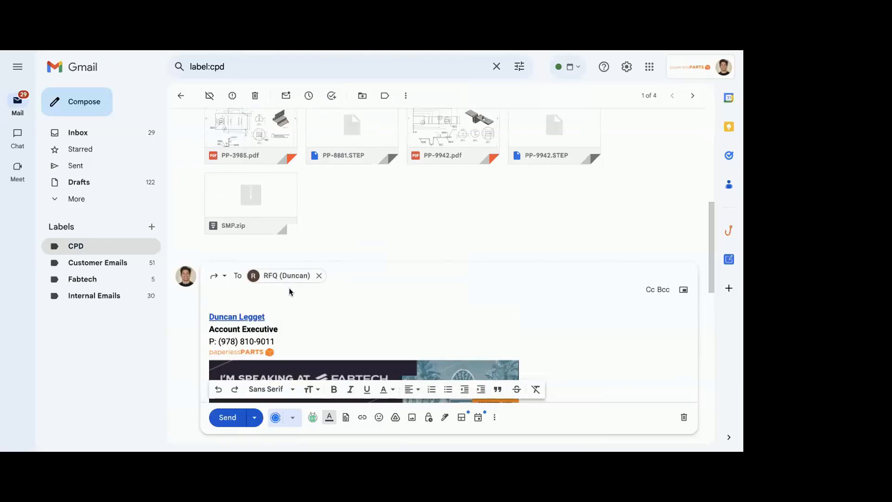
click(227, 416)
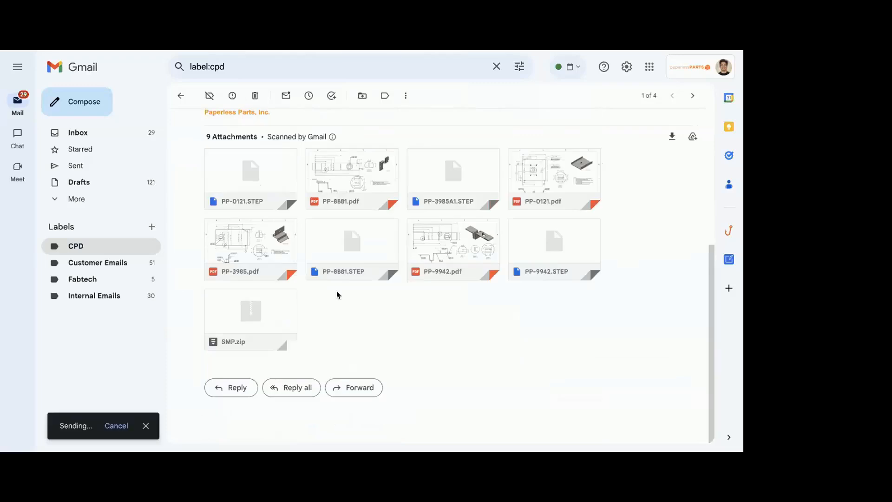
scroll(337, 290, up, 6)
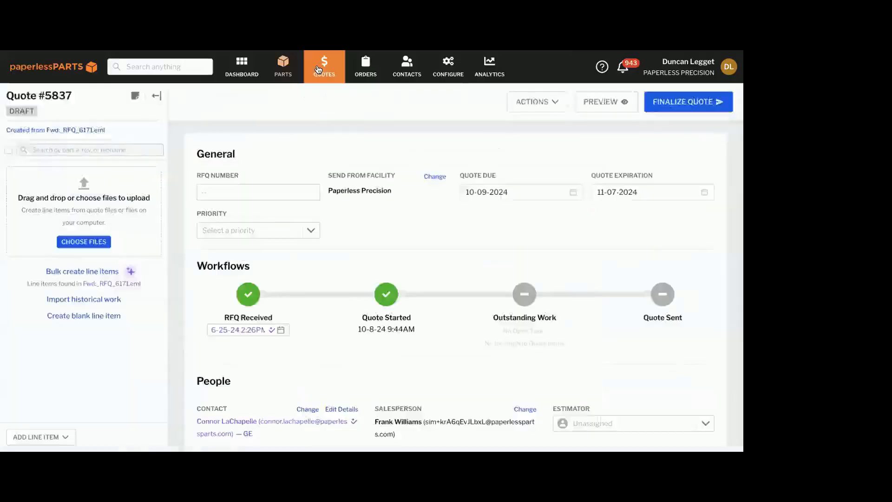
Switch to Paperless Parts and open the draft quote created from the forwarded email via the newest dashboard notification
click(324, 66)
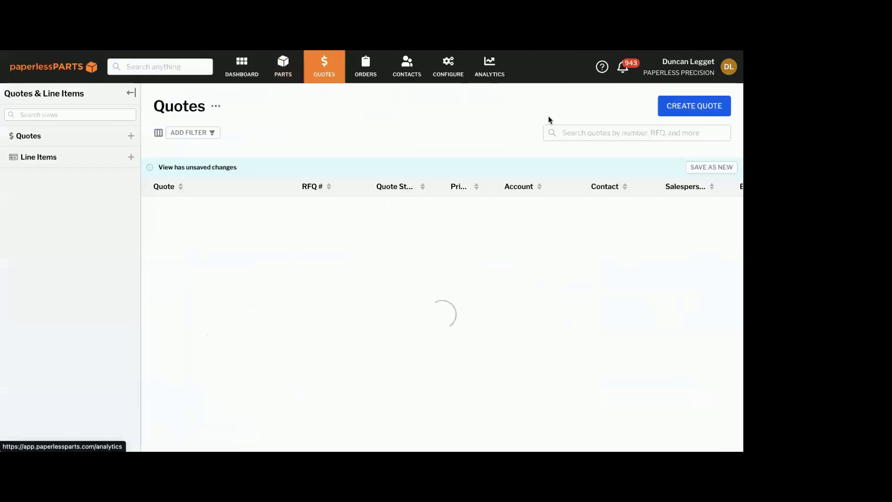
click(247, 70)
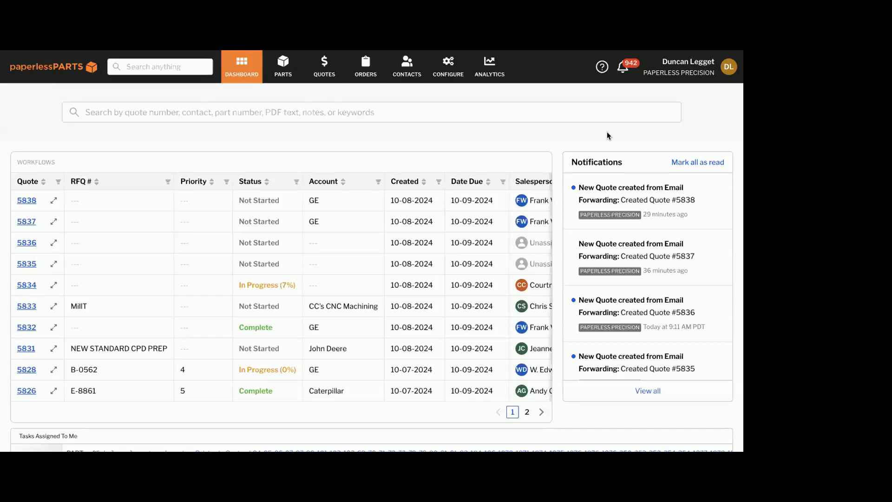
click(614, 116)
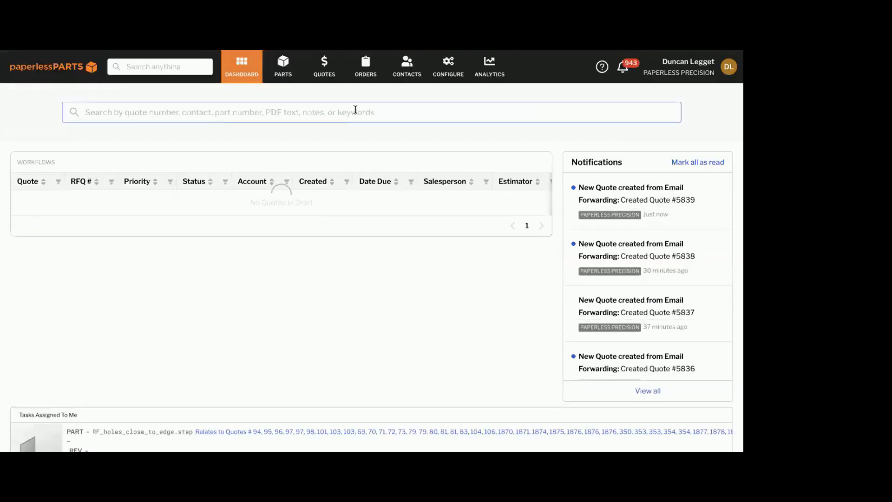
click(676, 218)
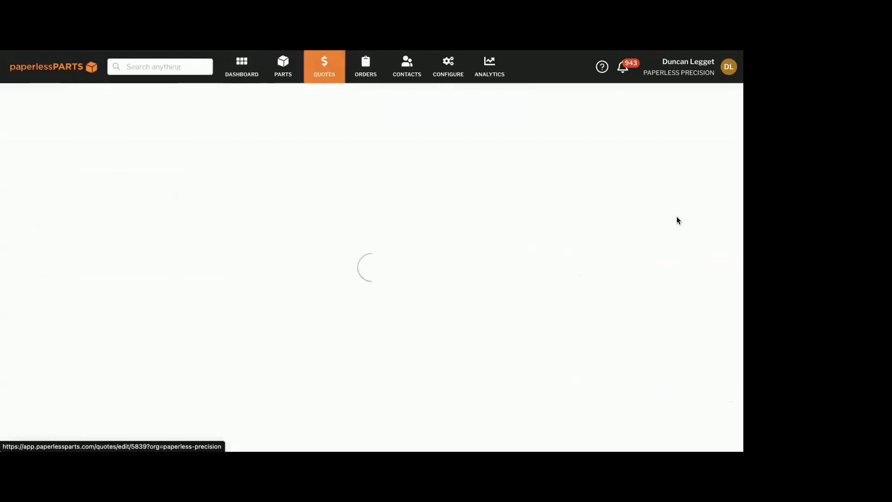
Review the draft quote's general details, workflow dates and assigned people
scroll(349, 301, down, 3)
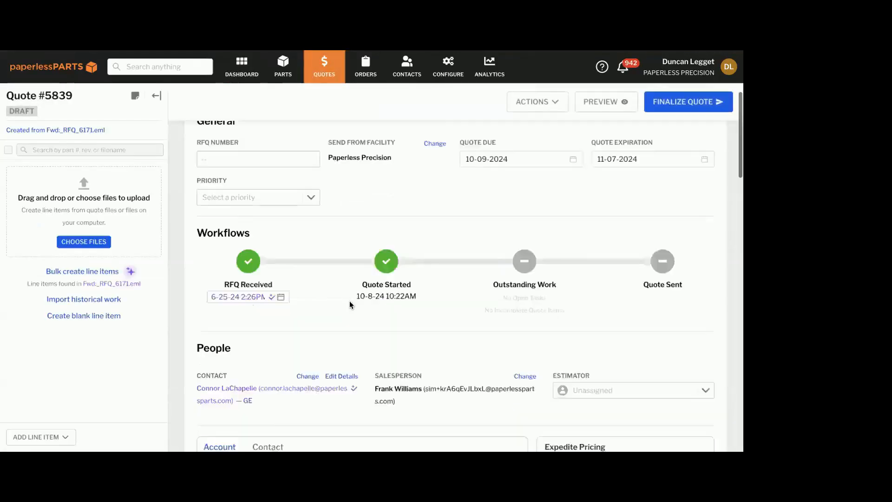
scroll(349, 305, down, 1)
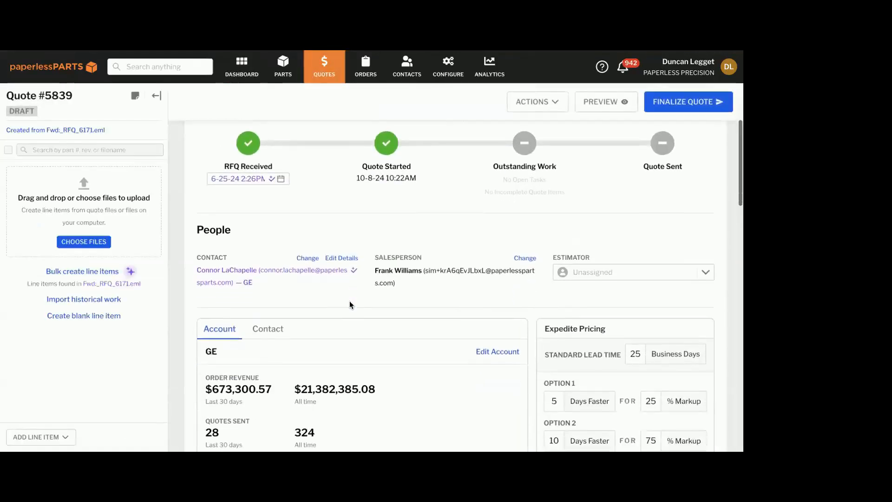
scroll(349, 305, up, 1)
scroll(350, 304, down, 1)
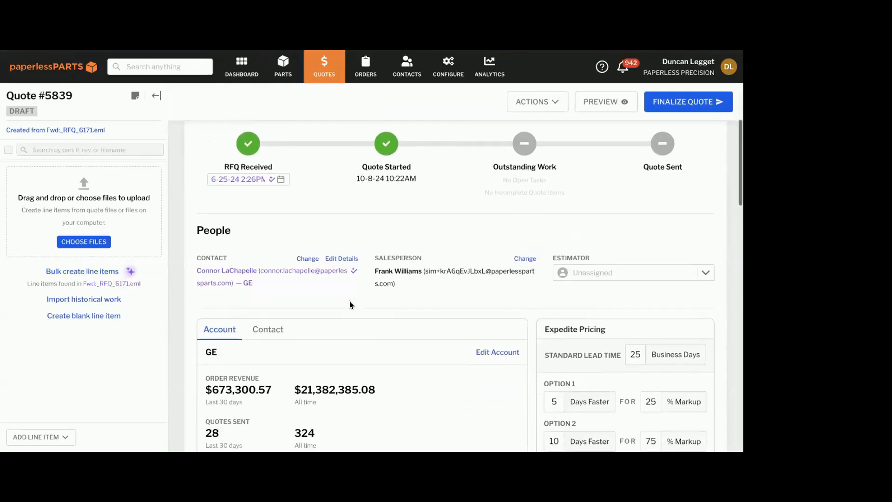
scroll(302, 238, up, 1)
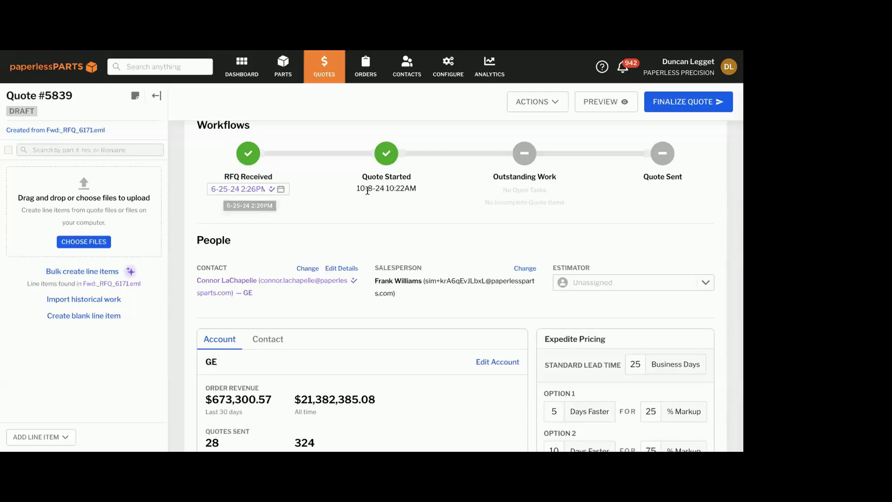
scroll(369, 193, down, 1)
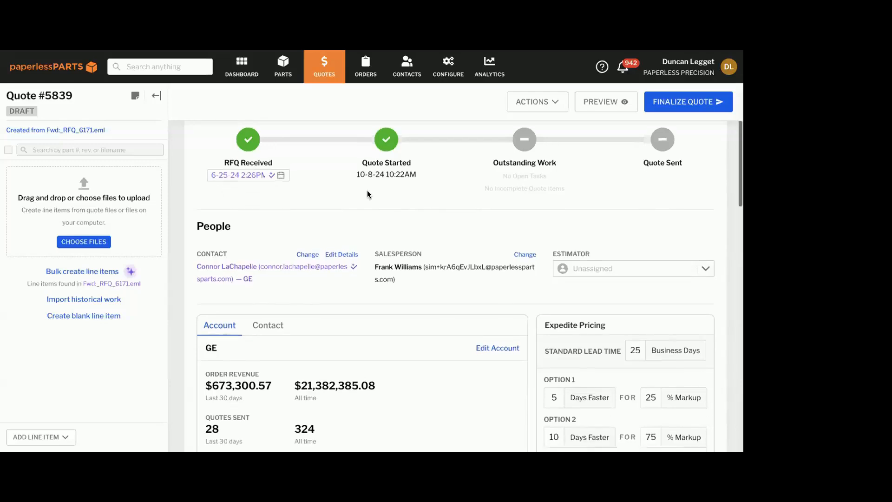
scroll(325, 209, up, 2)
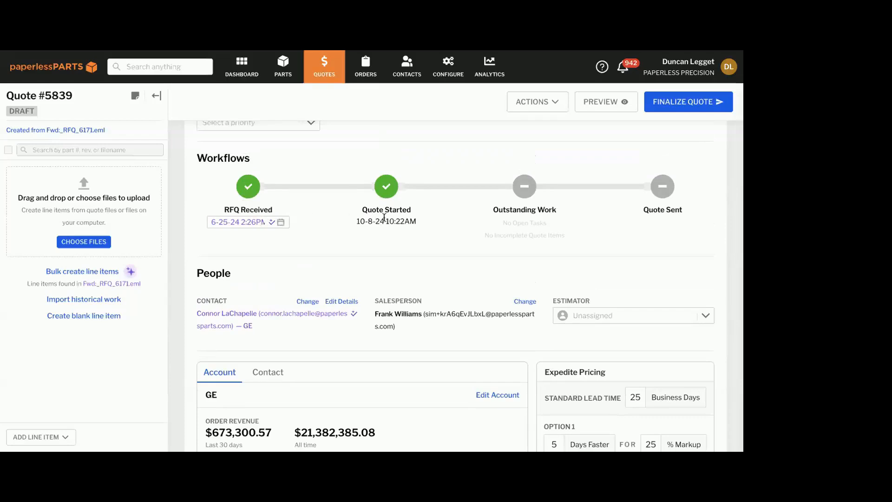
scroll(385, 219, down, 1)
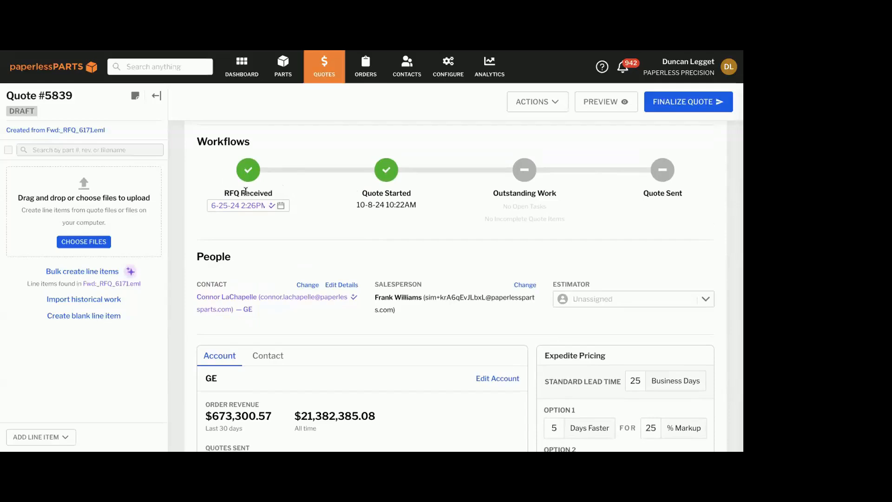
Examine the quote's contact, salesperson, GE account revenue and notes, and expedite pricing options
scroll(246, 191, down, 1)
scroll(246, 192, down, 1)
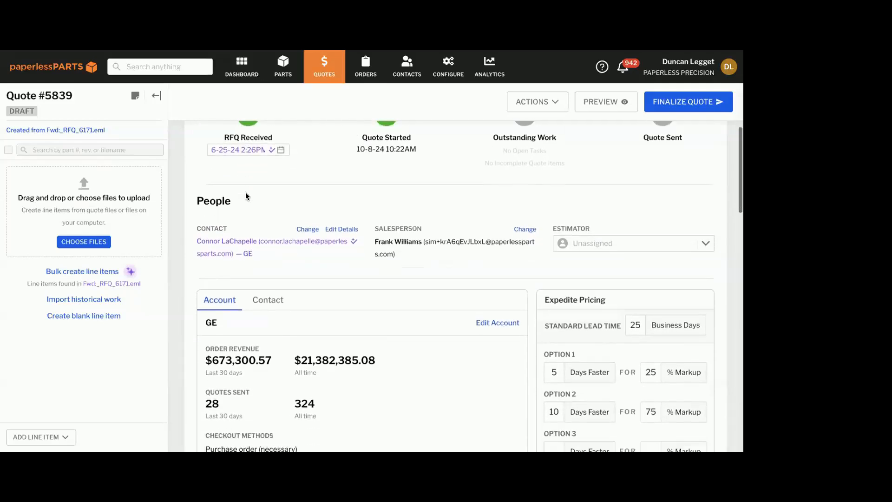
scroll(245, 191, down, 1)
scroll(246, 196, down, 2)
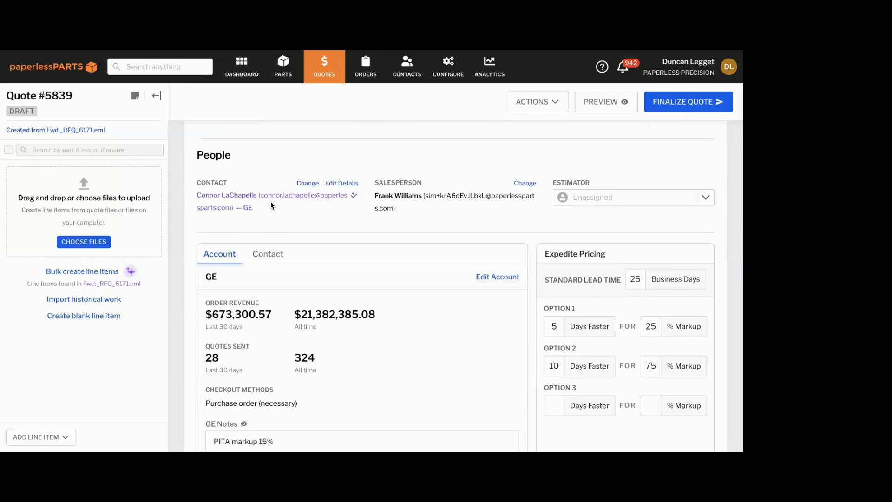
scroll(272, 204, down, 1)
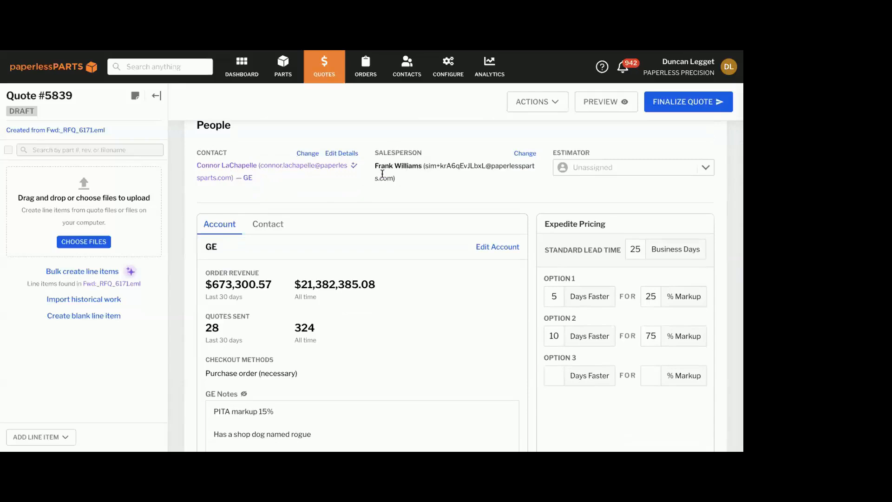
scroll(285, 185, down, 3)
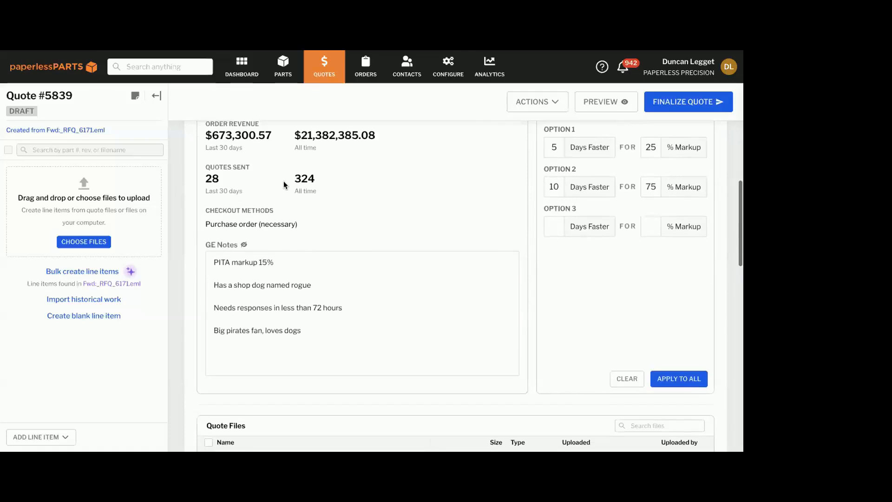
scroll(330, 184, up, 2)
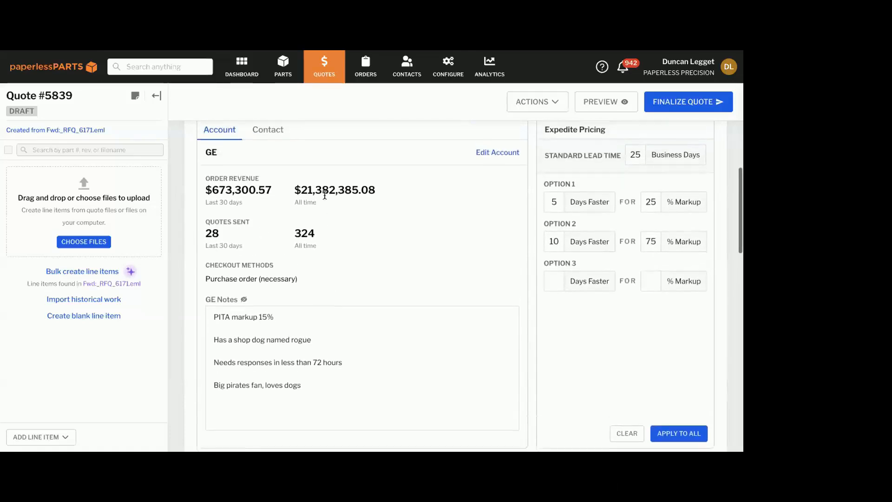
View the customer's contact information, then preview the original RFQ email and supporting part files attached to the quote
click(268, 133)
scroll(304, 234, down, 5)
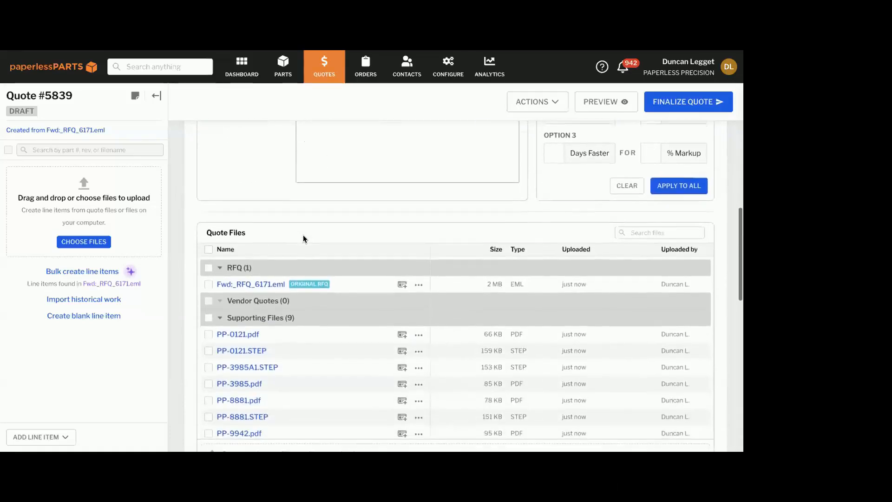
scroll(302, 234, up, 1)
mouse_move(266, 224)
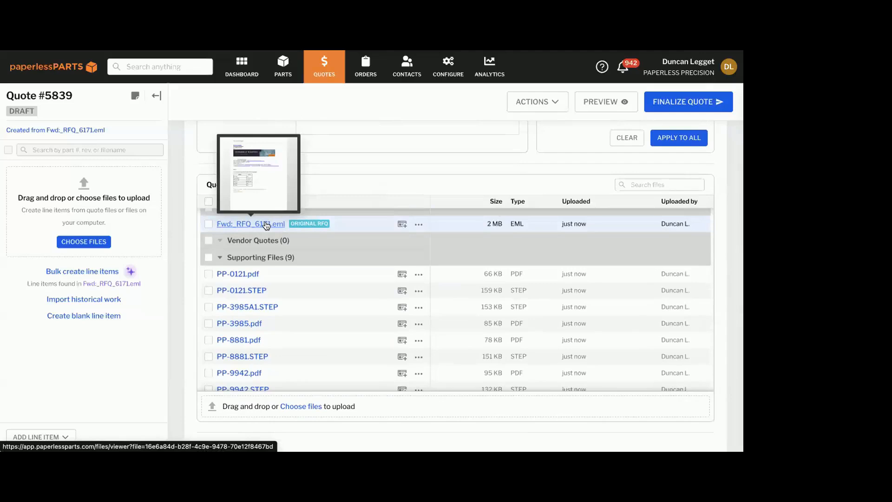
scroll(266, 226, down, 2)
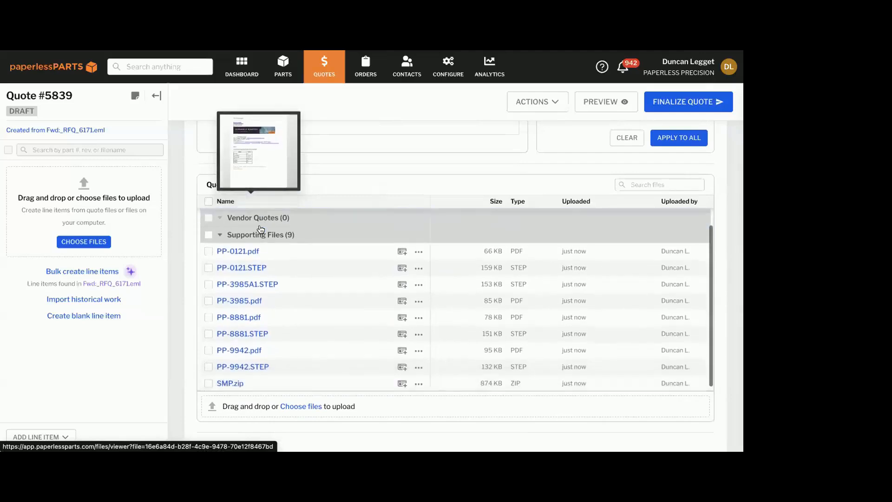
mouse_move(238, 251)
scroll(239, 255, down, 1)
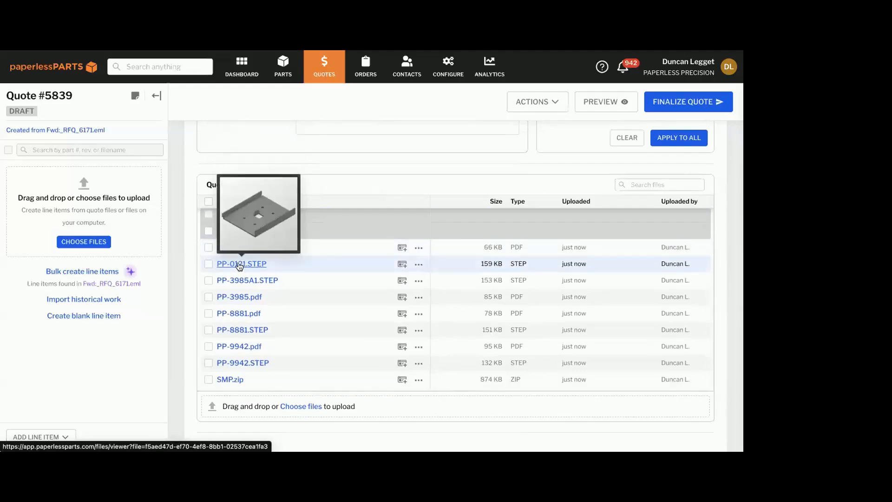
mouse_move(228, 299)
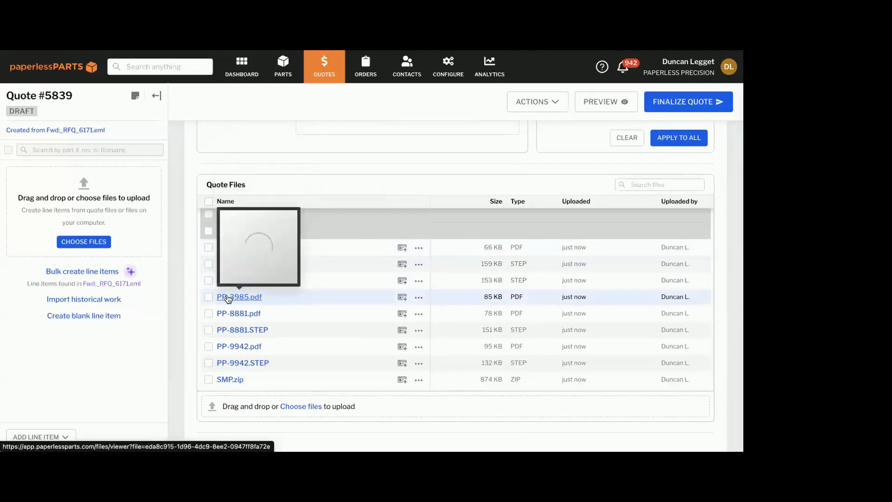
Unzip SMP.zip in the quote's supporting files and look through the extracted part files
click(418, 380)
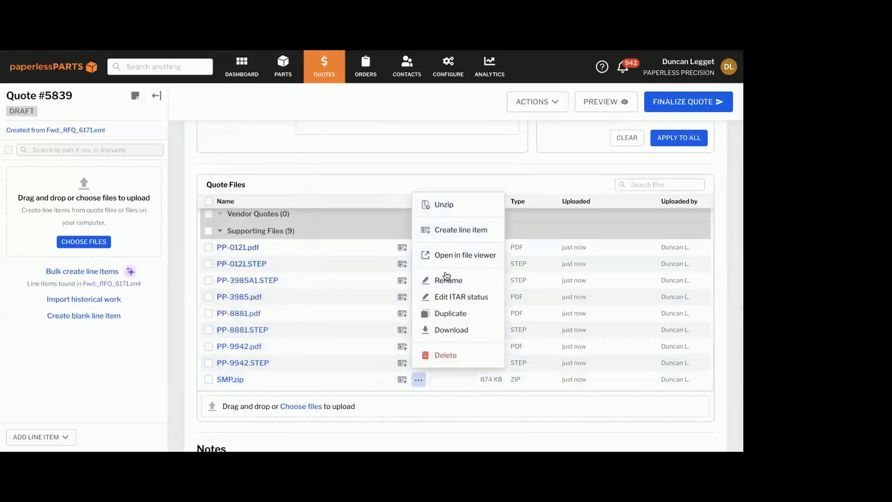
click(463, 212)
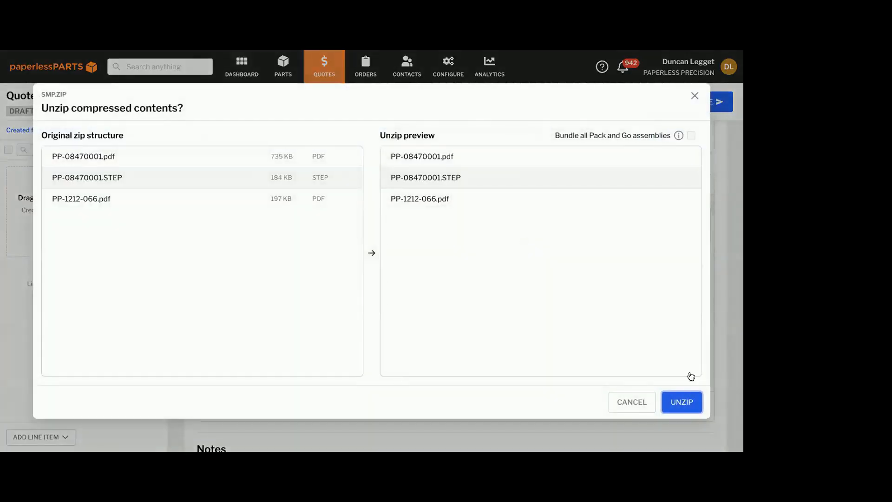
click(678, 397)
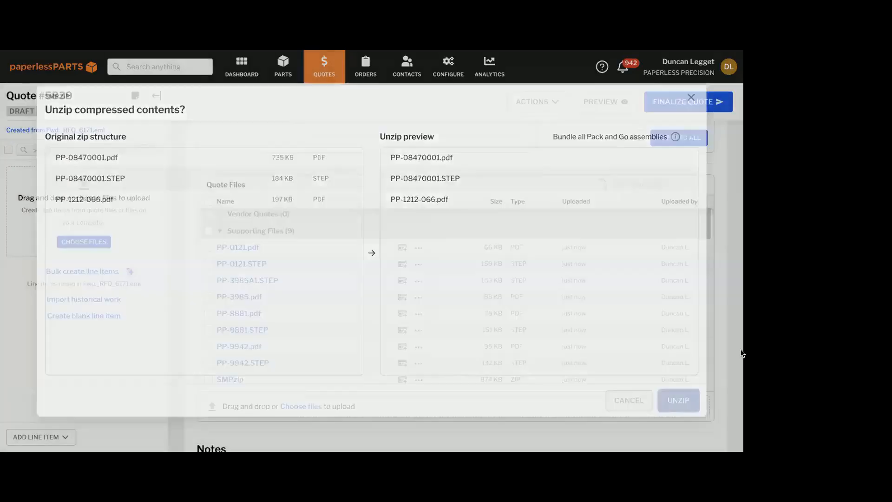
scroll(402, 341, down, 1)
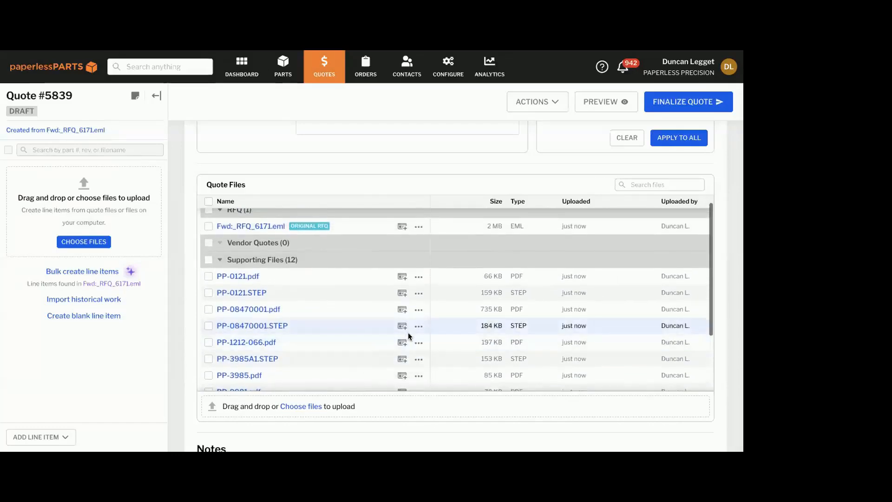
scroll(408, 333, down, 2)
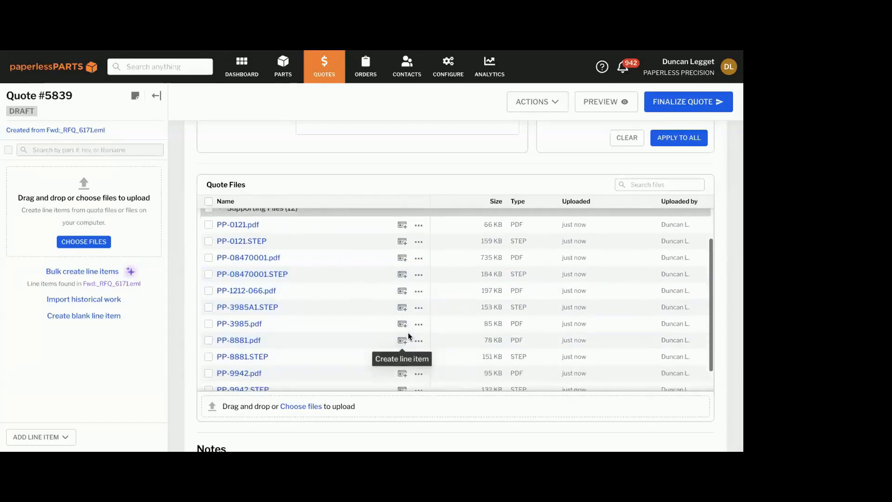
mouse_move(243, 229)
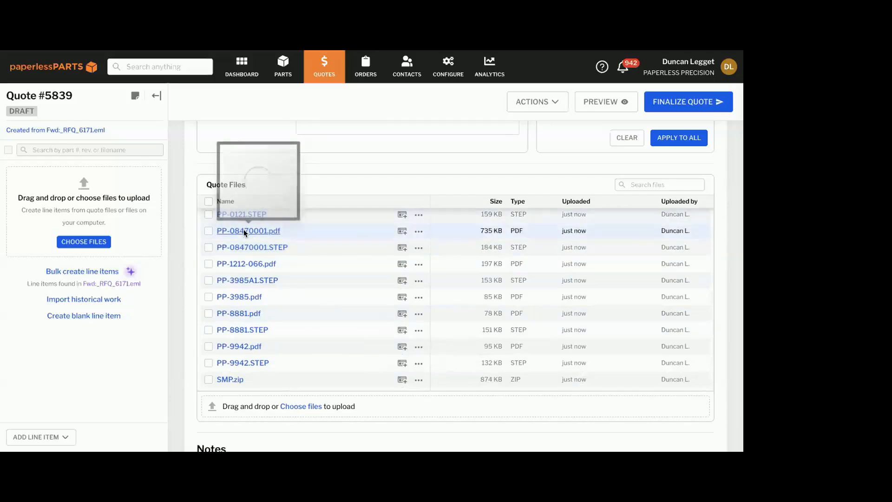
Bulk create the quote's line items from the part numbers and quantities autofilled from Fwd:_RFQ_6171.eml
scroll(349, 286, up, 1)
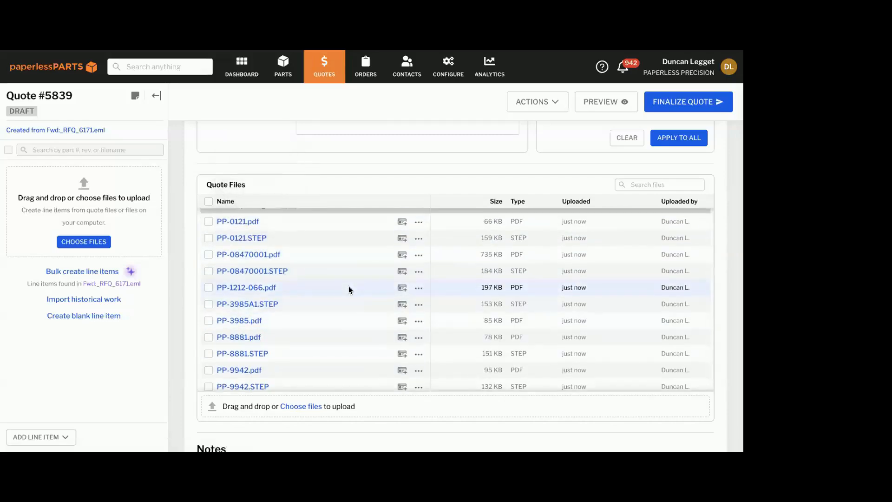
scroll(349, 288, down, 1)
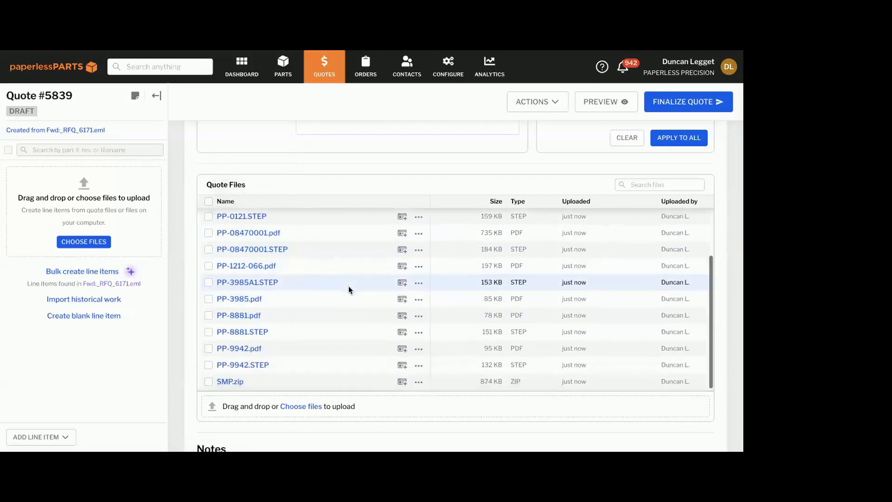
click(97, 274)
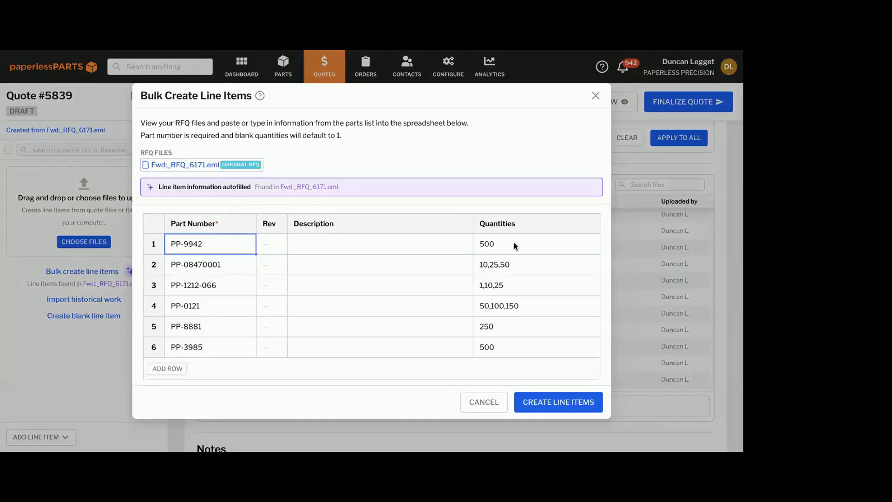
click(534, 403)
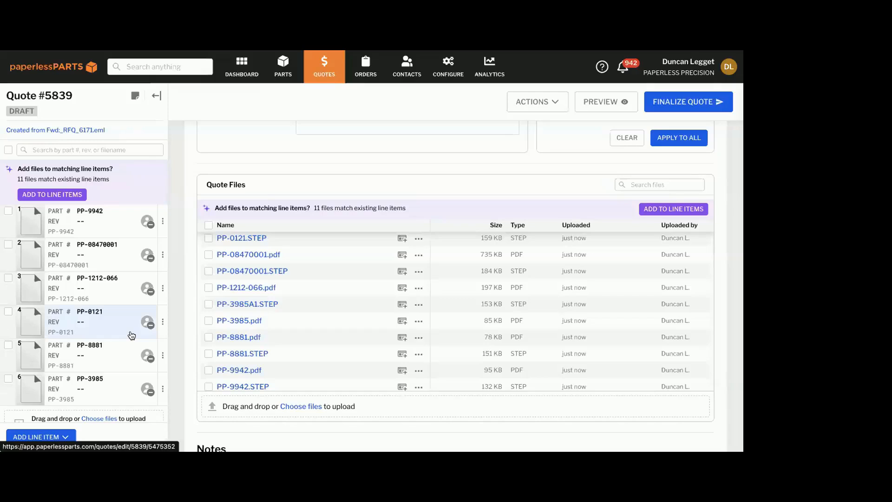
Look over the new line items and add the matching quote files to them
scroll(131, 335, down, 3)
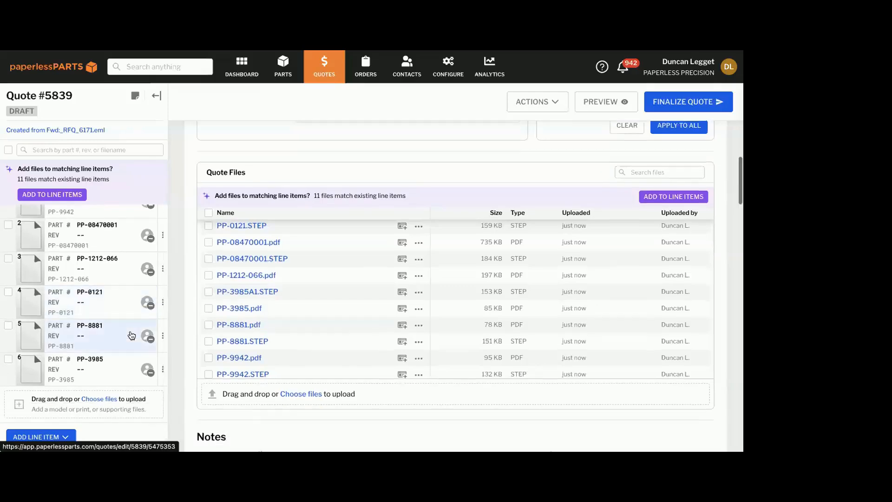
scroll(245, 243, up, 2)
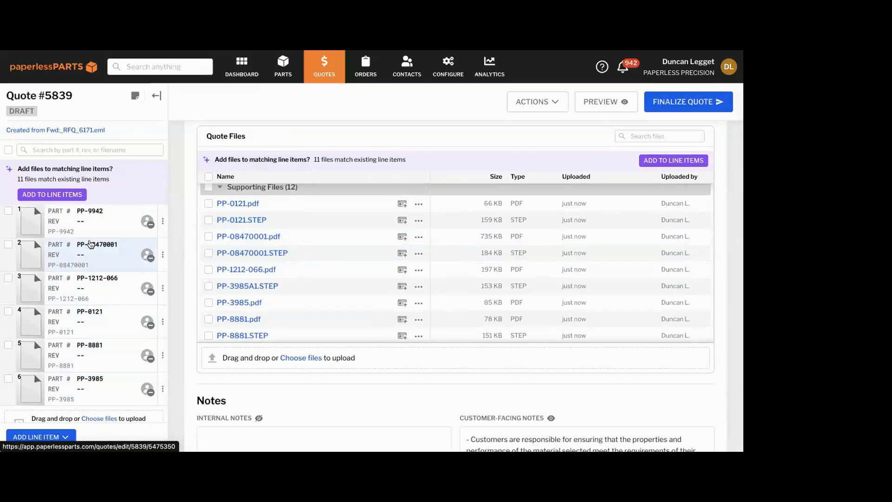
scroll(181, 237, up, 1)
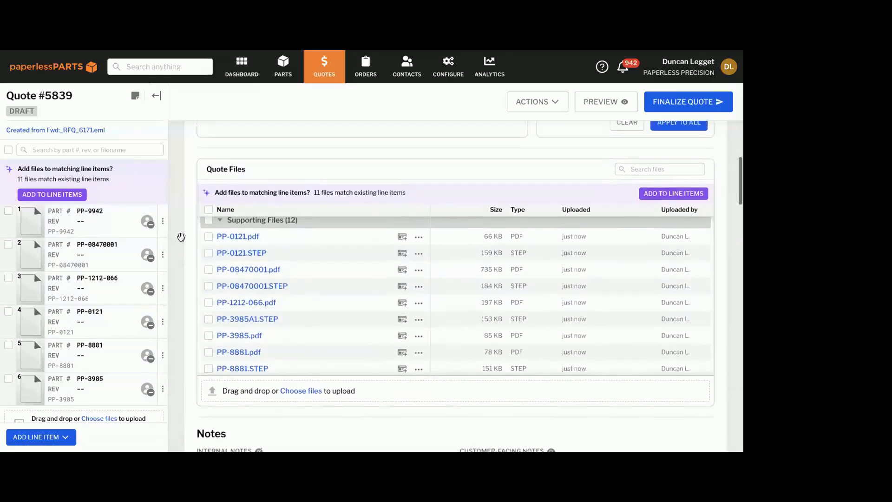
scroll(182, 238, up, 1)
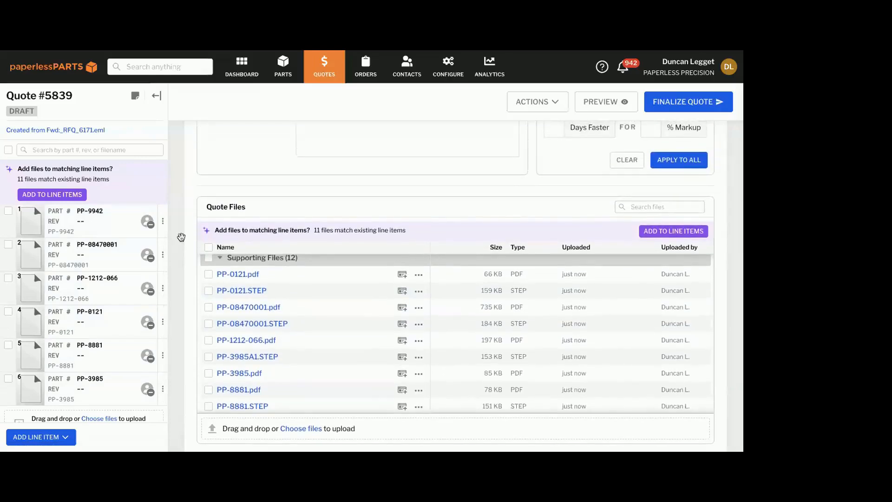
click(73, 195)
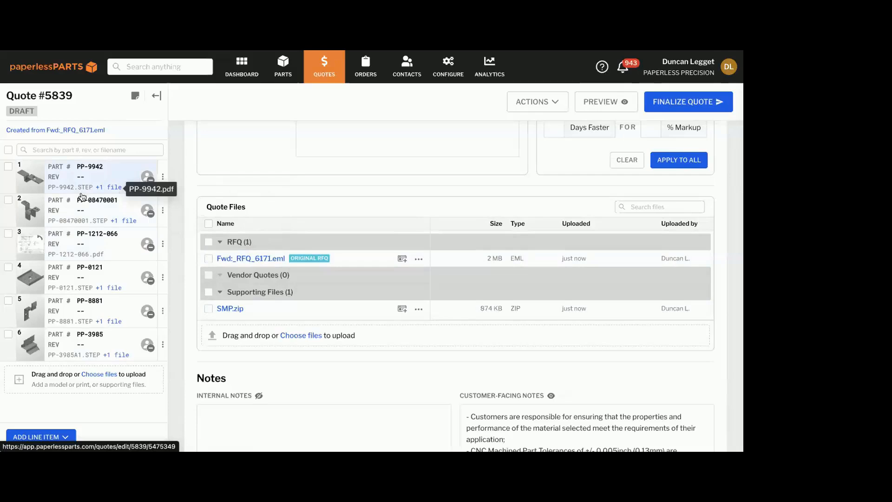
Review the quote's workflow, account information, remaining files and notes, down to the PP-9942 line item
scroll(104, 220, down, 1)
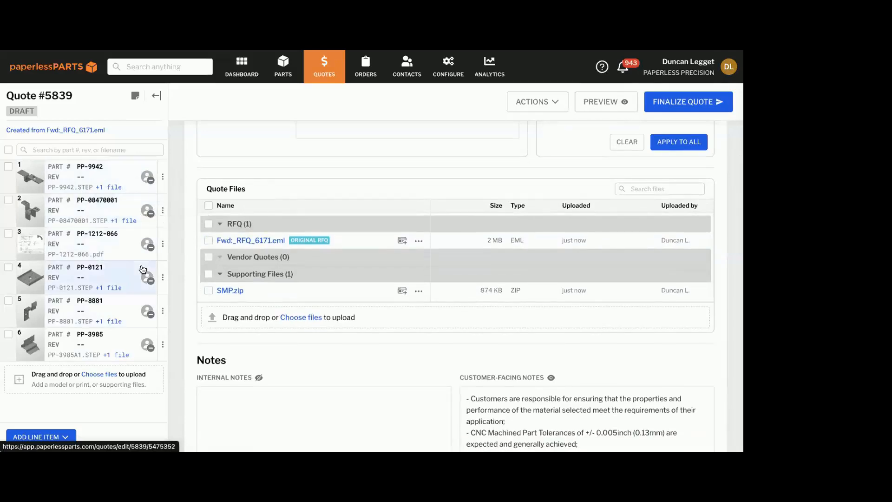
scroll(271, 267, up, 10)
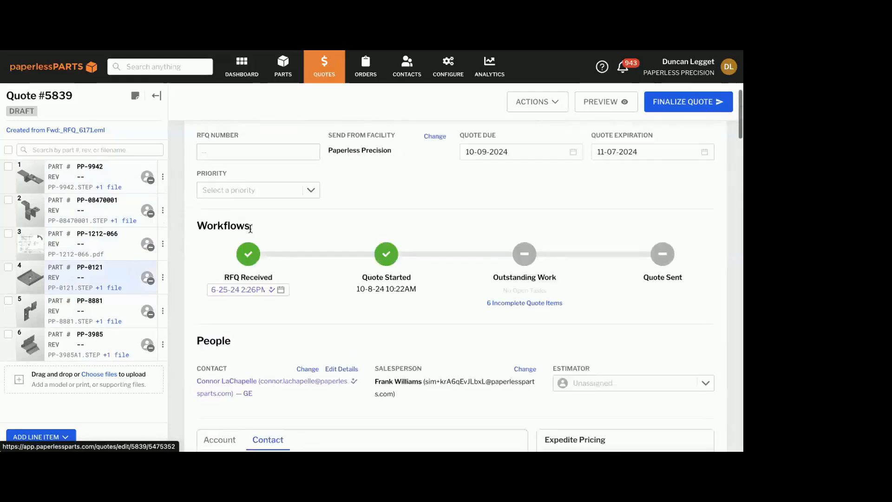
scroll(271, 267, down, 5)
scroll(271, 268, down, 10)
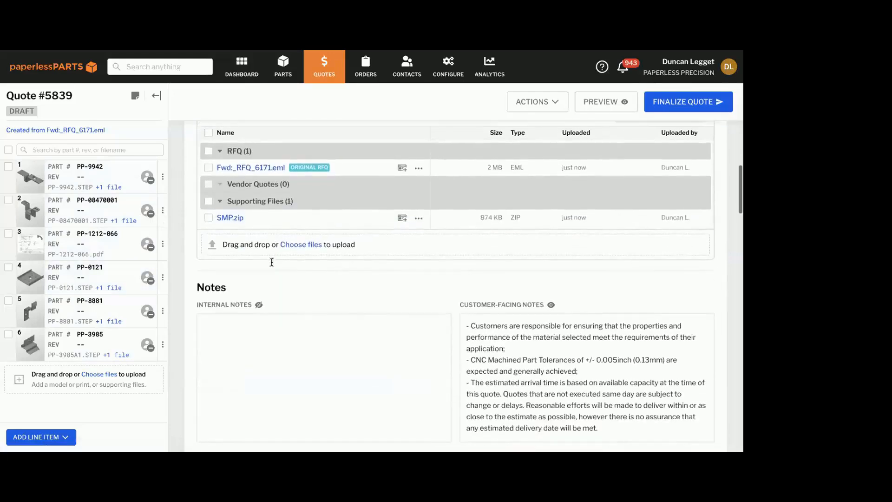
scroll(213, 193, down, 2)
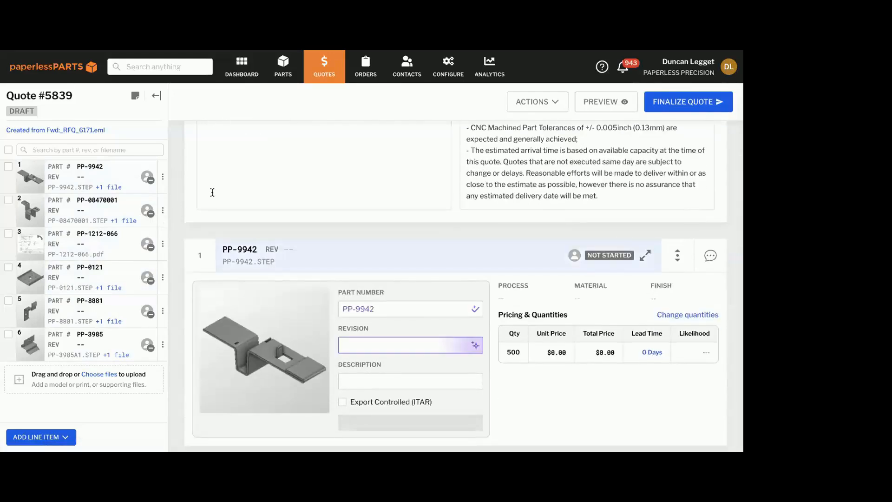
scroll(213, 193, up, 1)
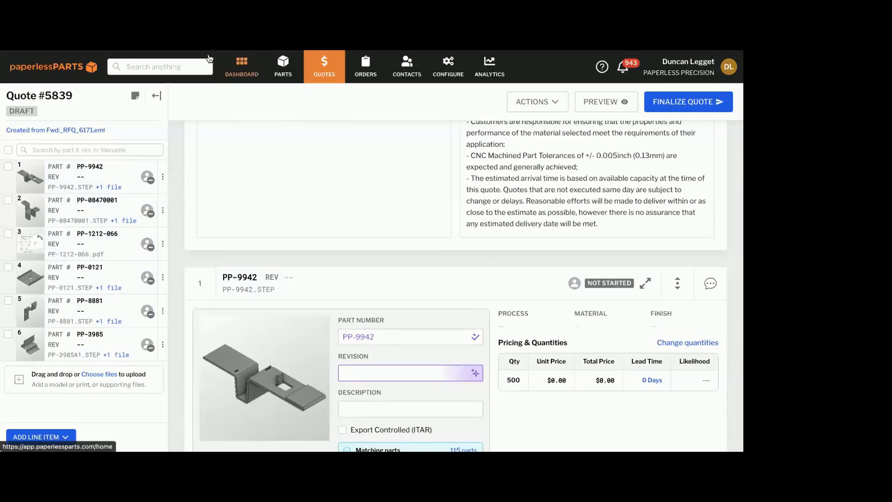
scroll(244, 183, up, 3)
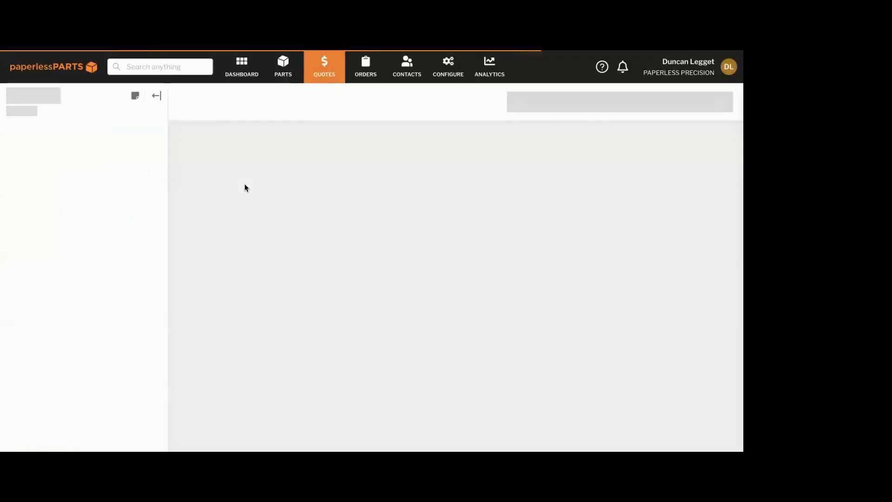
scroll(244, 183, down, 5)
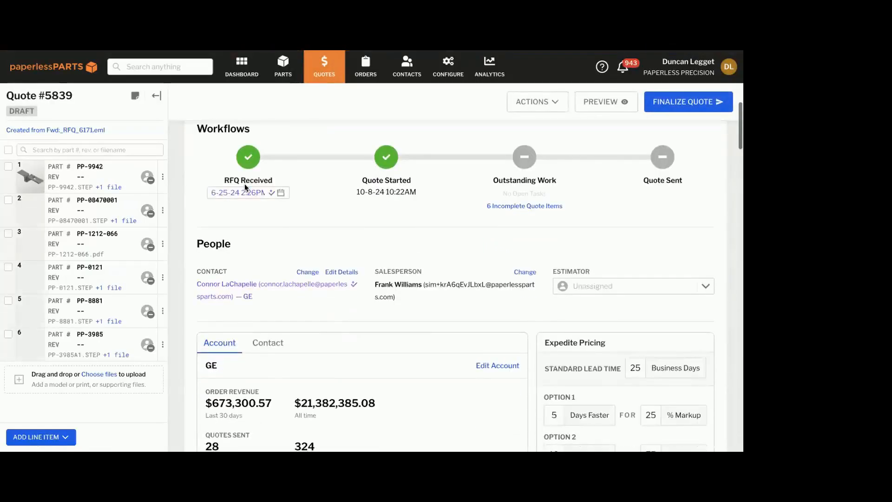
scroll(245, 183, down, 7)
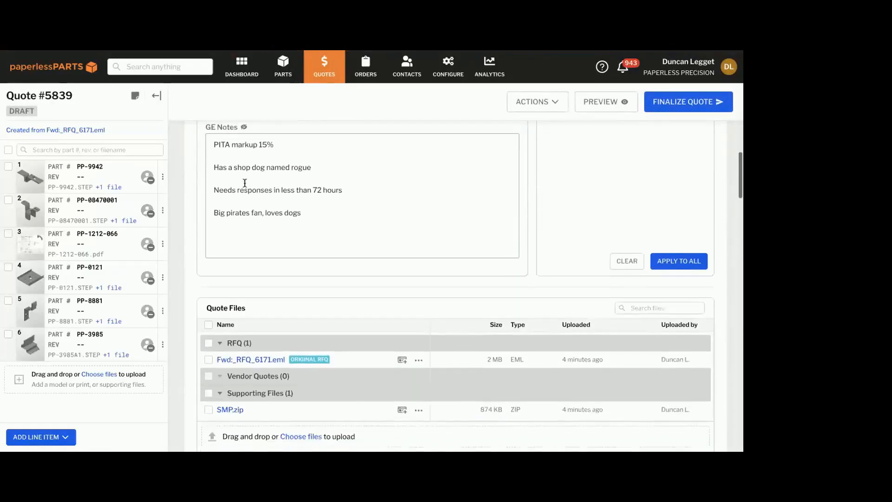
scroll(244, 183, down, 6)
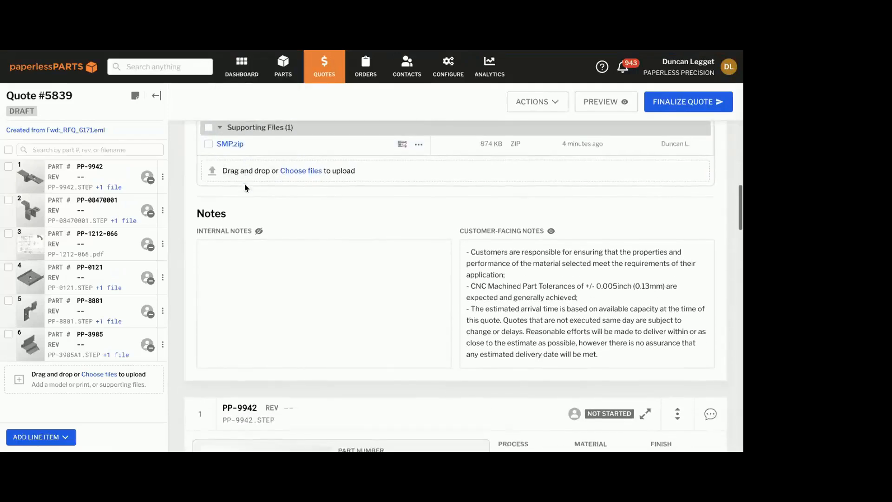
scroll(244, 183, down, 4)
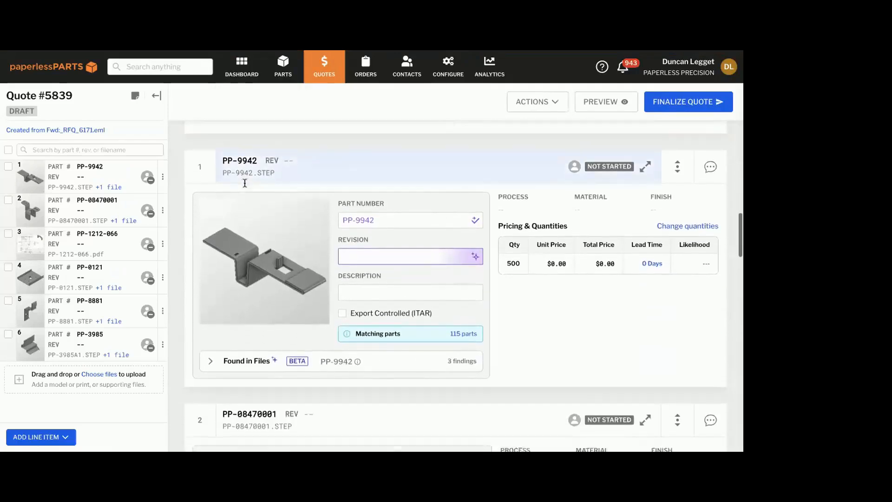
scroll(345, 173, down, 1)
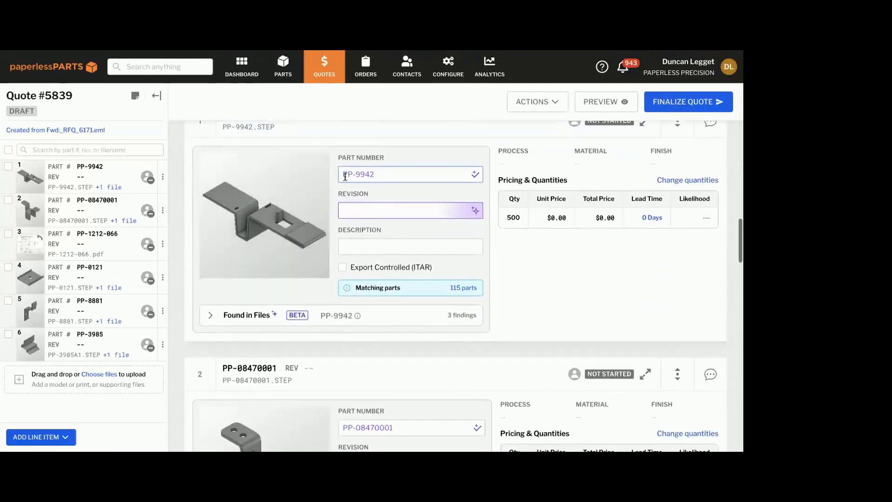
Collapse the line item sidebar and review the part details and quantities of PP-9942, PP-08470001 and PP-1212-066
click(157, 95)
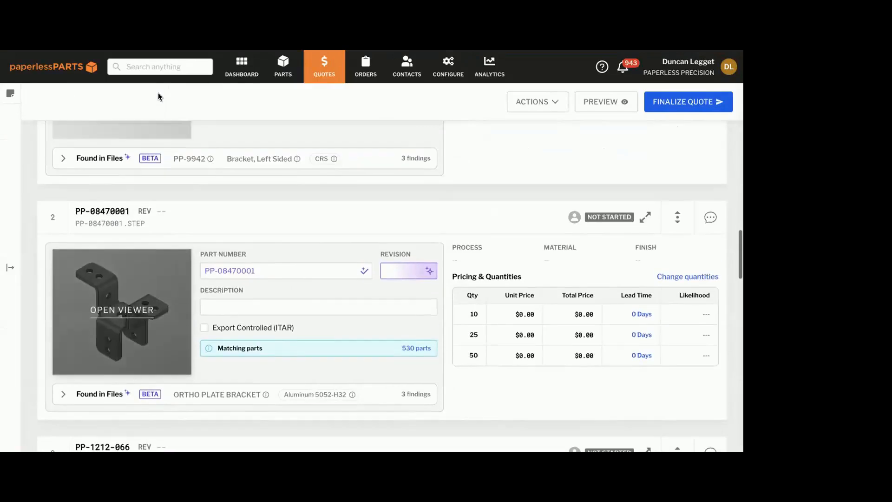
scroll(181, 263, up, 5)
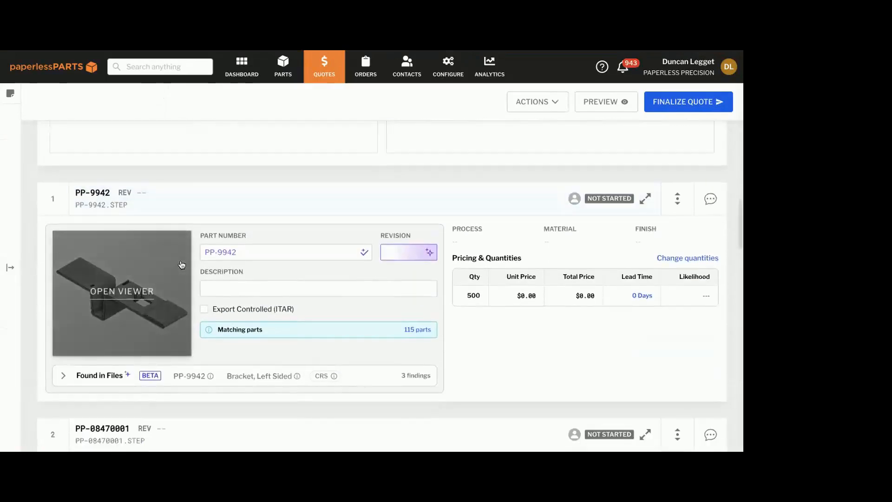
scroll(181, 264, down, 1)
scroll(141, 286, down, 1)
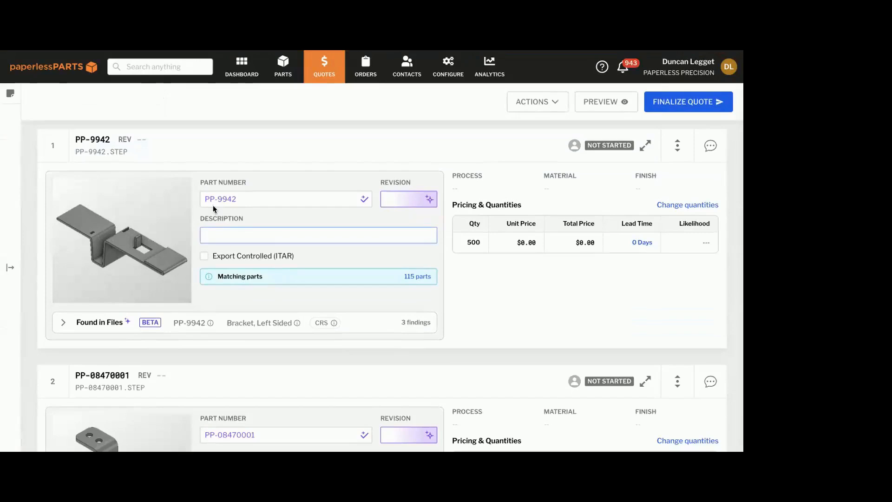
scroll(151, 274, down, 7)
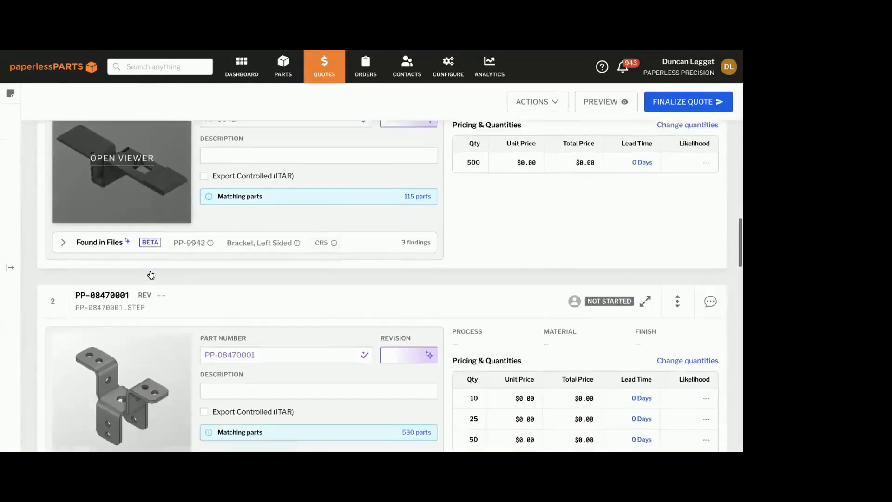
scroll(128, 323, down, 2)
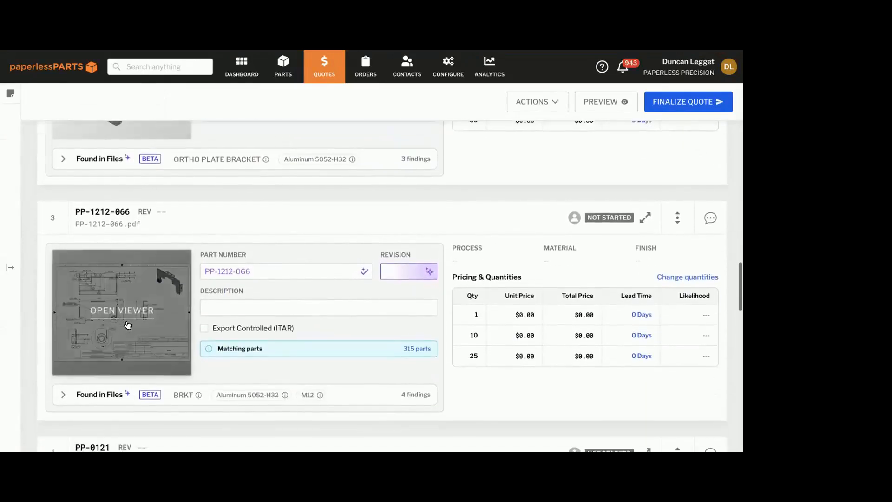
scroll(175, 312, down, 1)
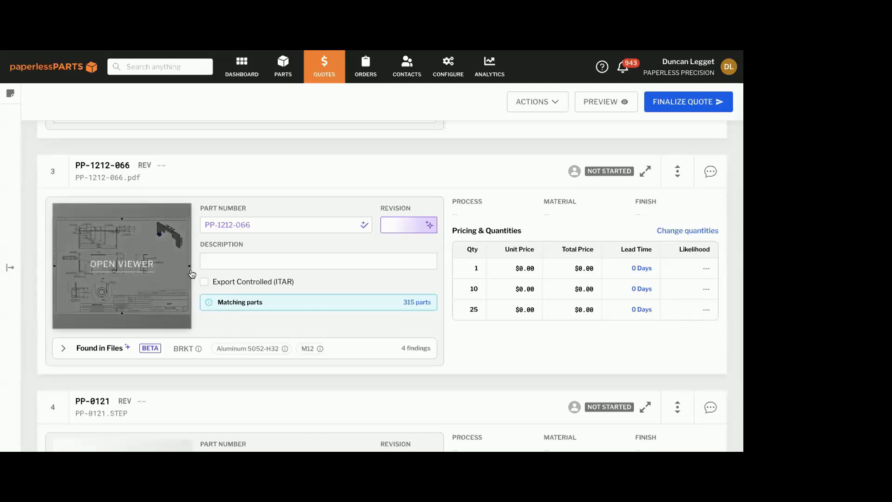
Apply the suggested revision A to the PP-1212-066 line item
click(260, 225)
click(270, 254)
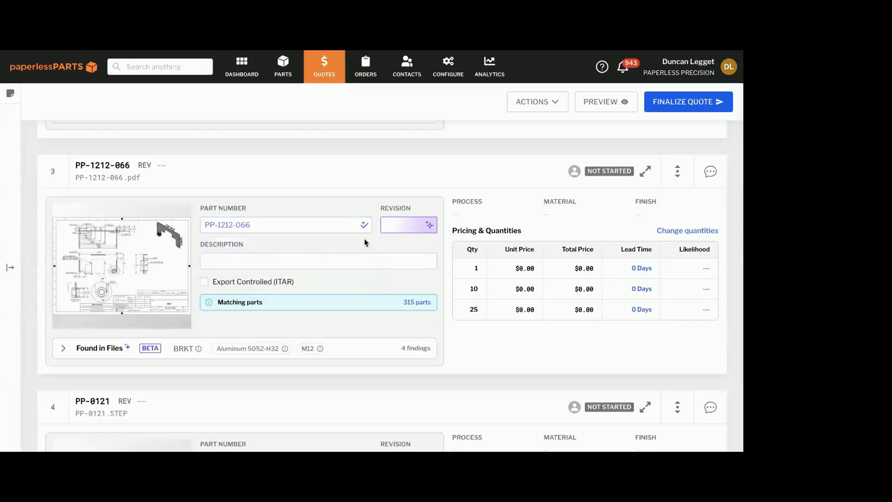
click(395, 223)
click(389, 257)
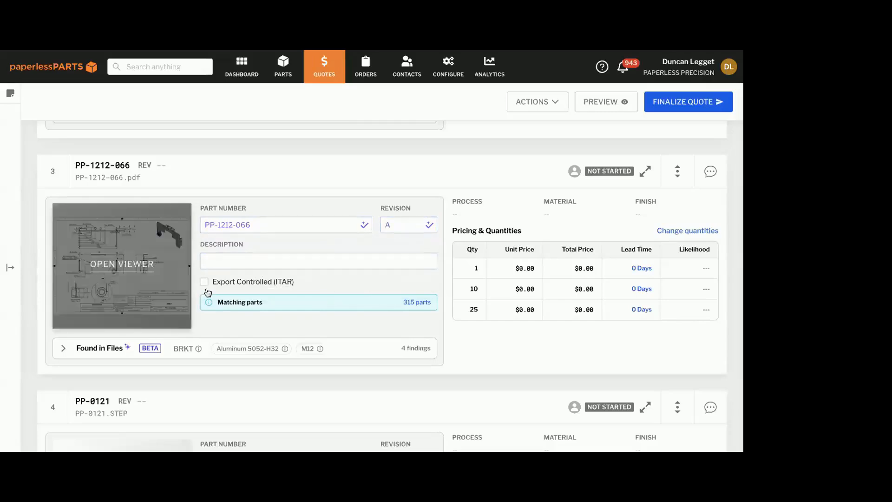
Expand the Found in Files section of PP-1212-066 and examine its description, material, thread and data control findings
scroll(208, 292, down, 1)
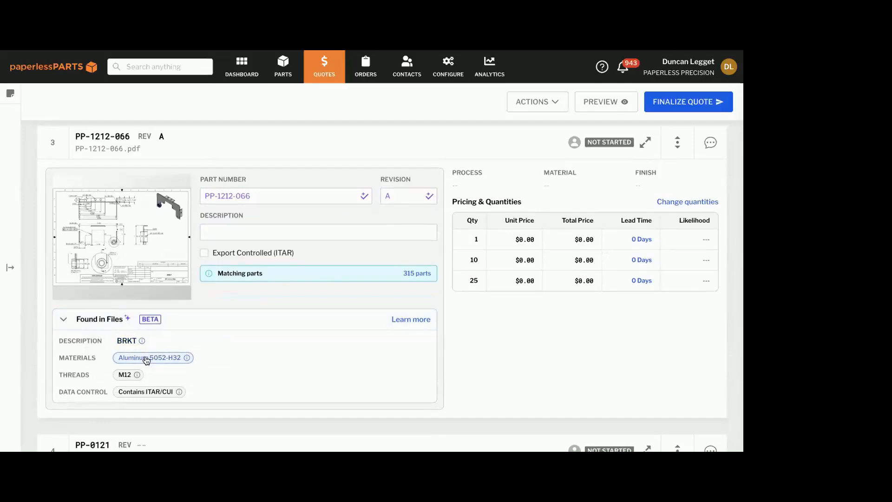
click(126, 374)
click(162, 374)
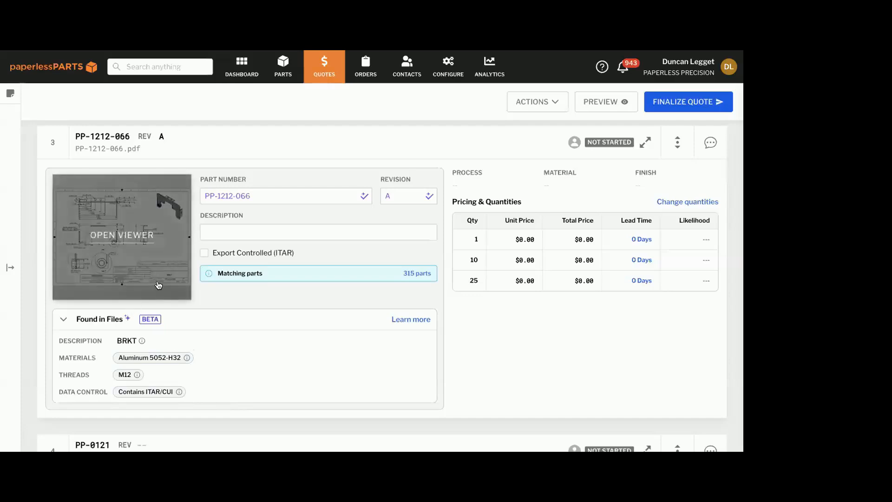
scroll(247, 332, down, 1)
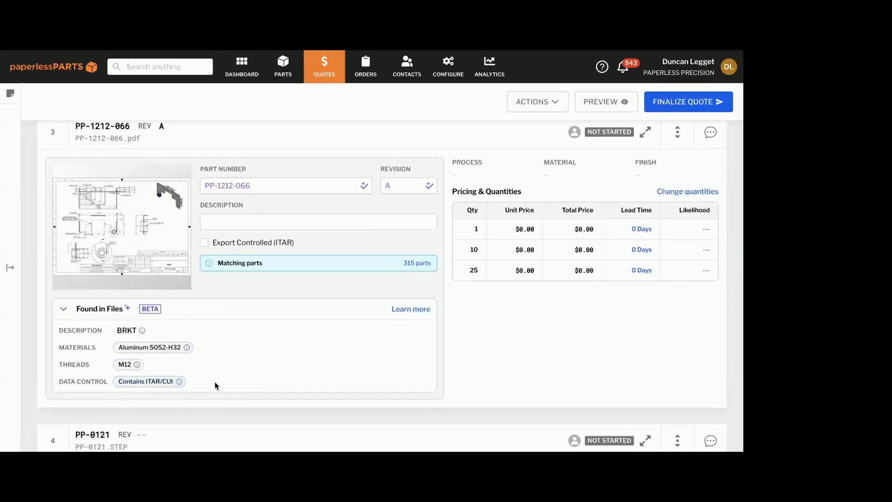
scroll(214, 381, down, 1)
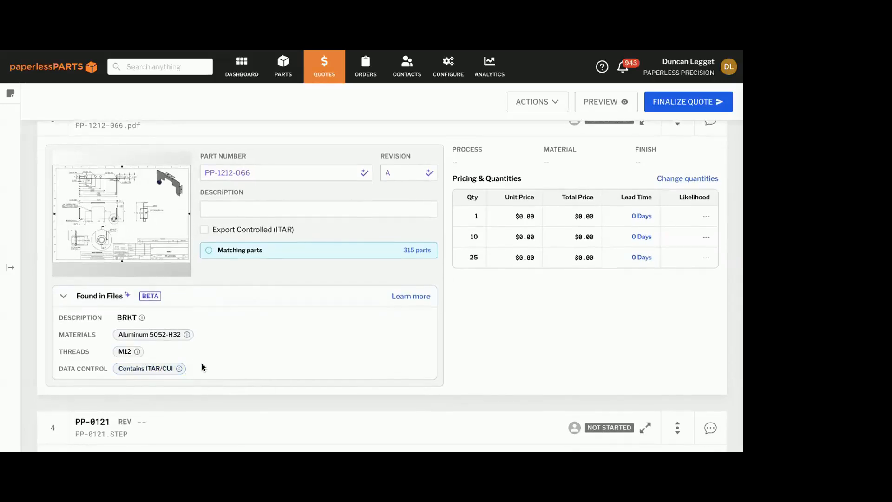
scroll(239, 328, down, 1)
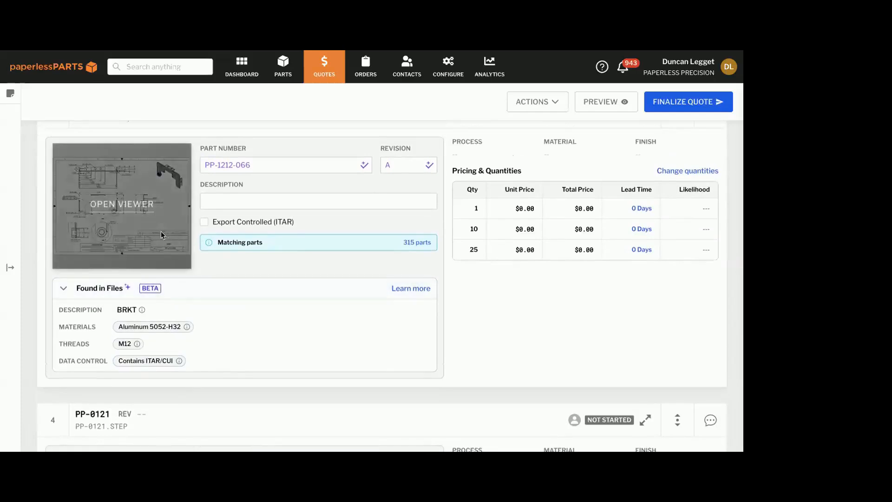
Open PP-1212-066 in the part viewer and show its Found in files extractions beside the drawing
click(145, 213)
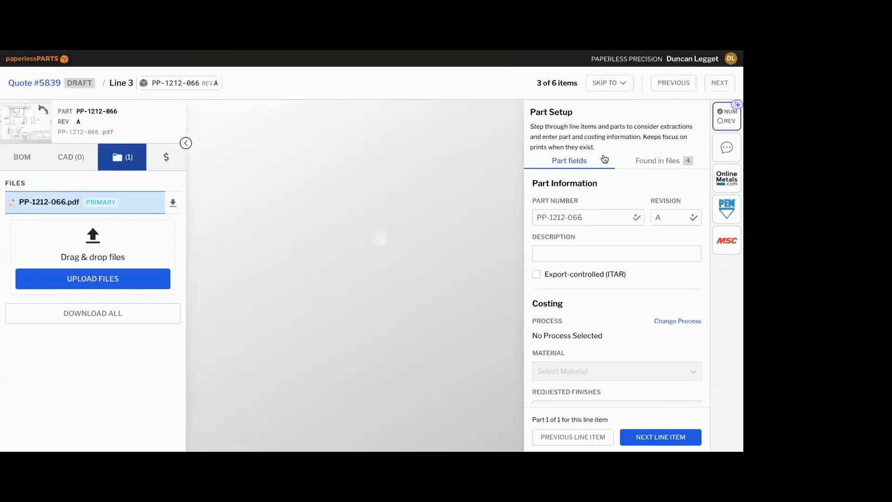
click(651, 162)
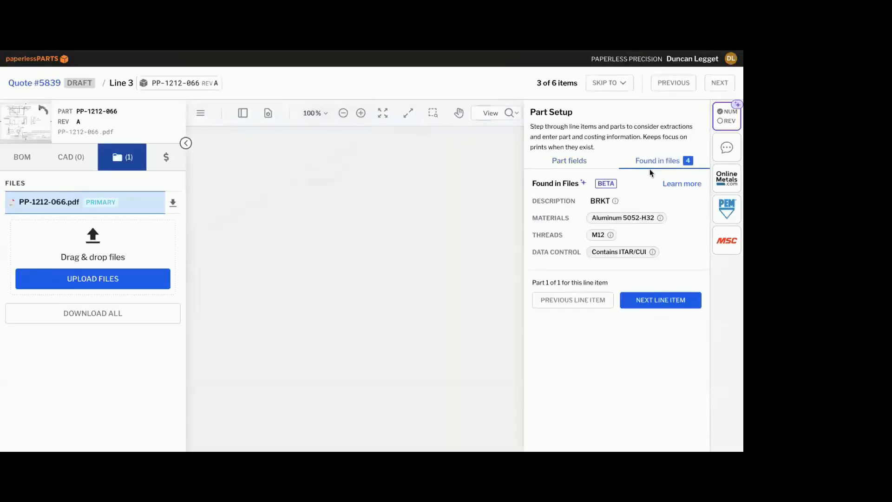
Hide the file panel and page thumbnails to enlarge the PP-1212-066 drawing and examine its title block
click(185, 143)
click(65, 108)
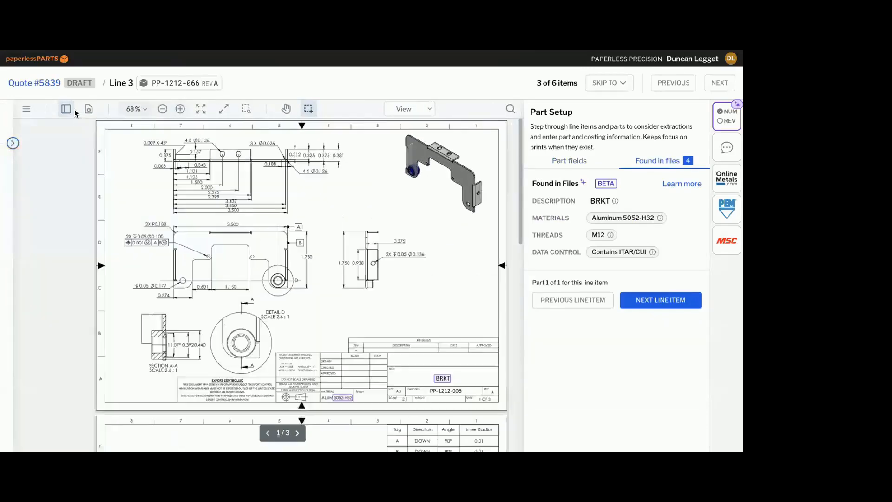
scroll(418, 348, down, 1)
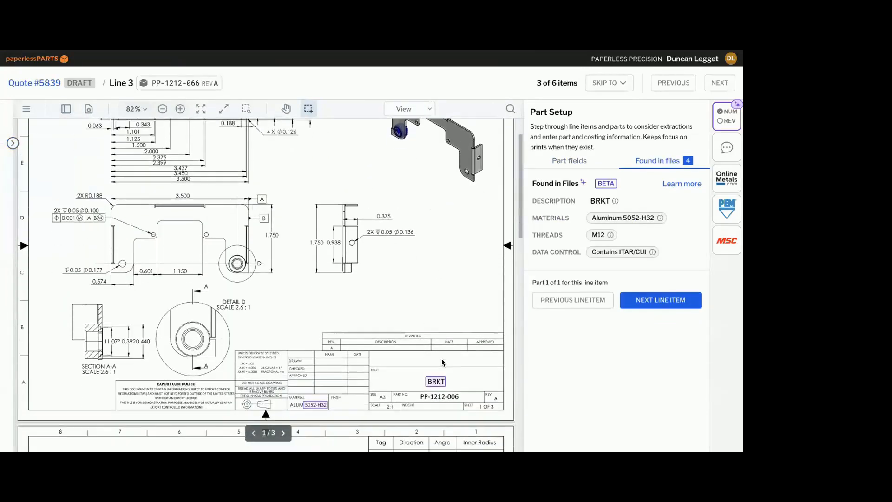
Locate the Aluminum 5052-H32 material and M12 thread findings on the PP-1212-066 drawing
click(598, 220)
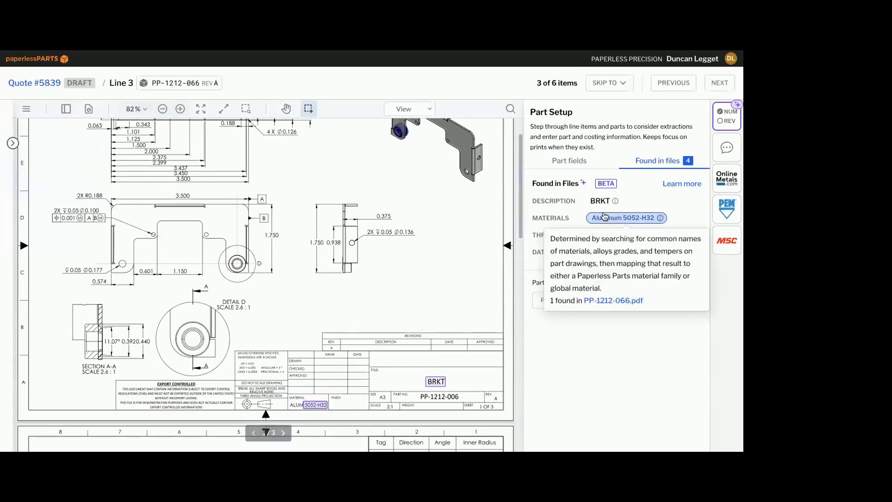
click(598, 234)
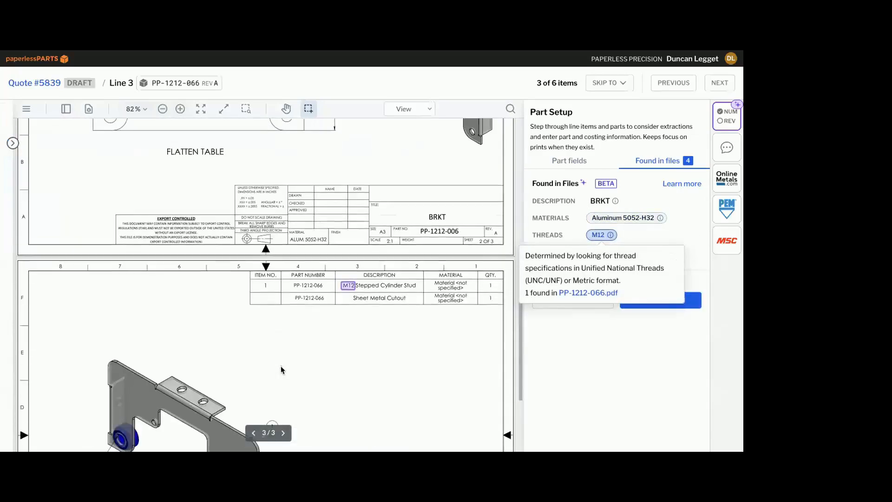
scroll(376, 306, down, 1)
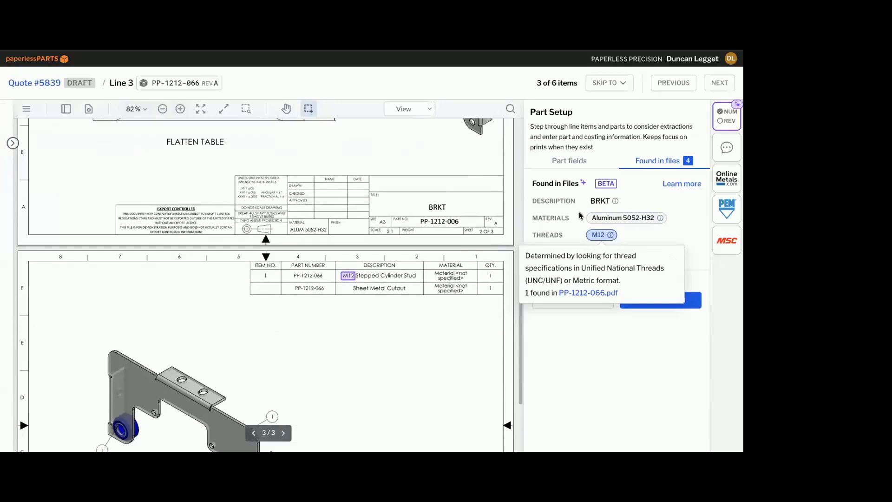
click(632, 227)
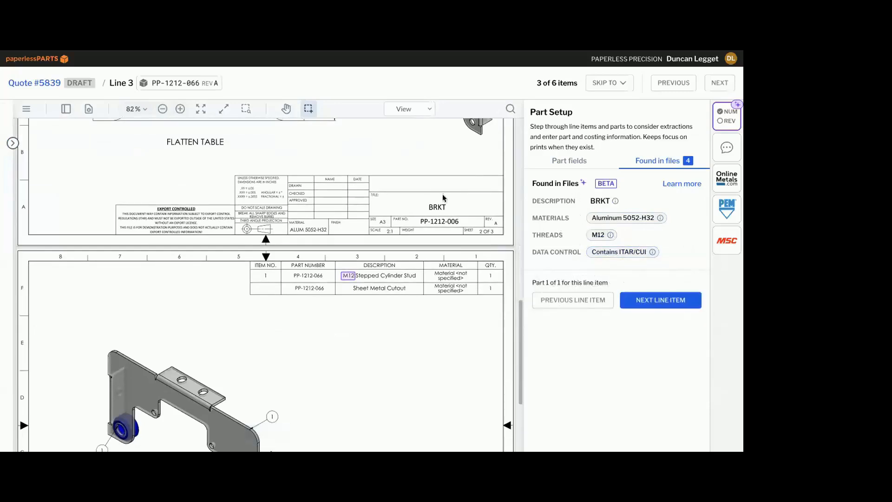
Review the flat pattern page of the PP-1212-066 drawing and return to the quote
scroll(431, 230, up, 1)
scroll(431, 229, up, 4)
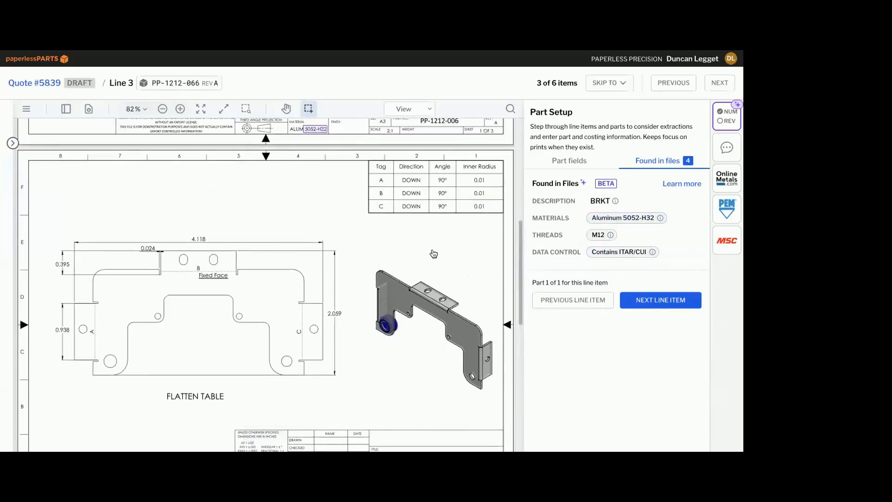
scroll(381, 215, up, 5)
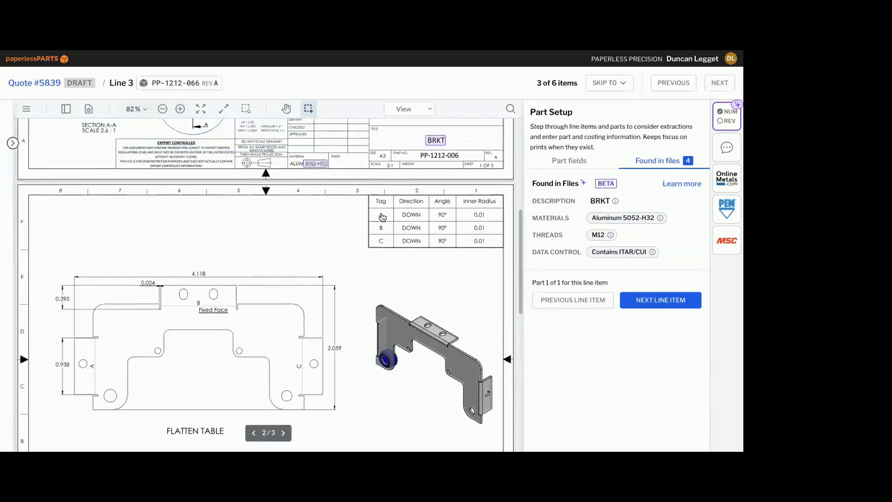
key(Escape)
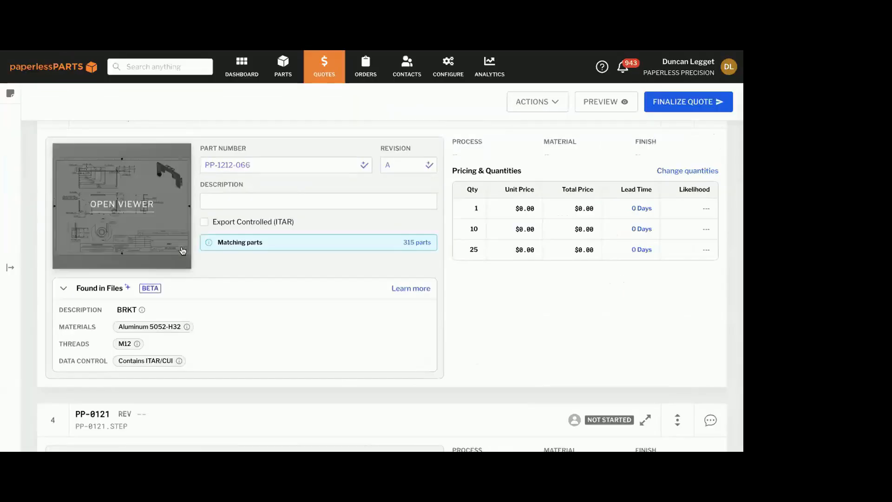
Expand the Found in Files sections of the PP-0121 and PP-8881 line items
scroll(181, 248, down, 4)
scroll(181, 246, down, 3)
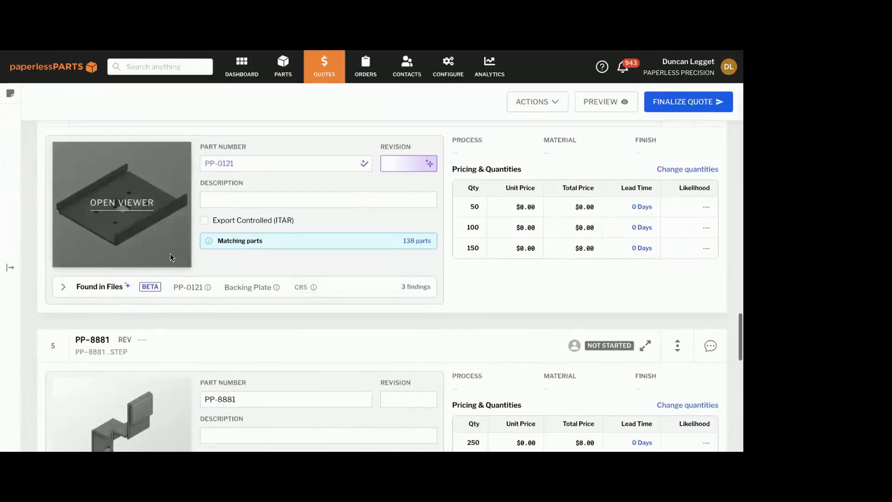
click(89, 284)
scroll(89, 285, down, 1)
scroll(155, 284, down, 5)
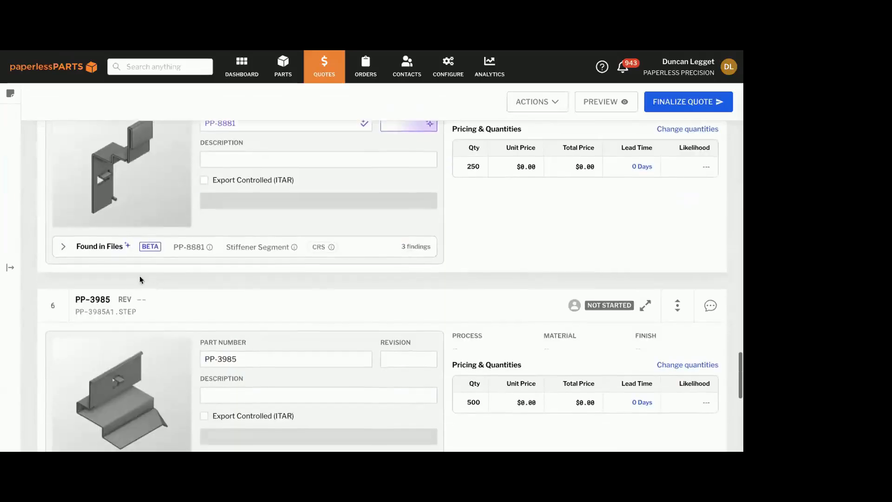
click(122, 250)
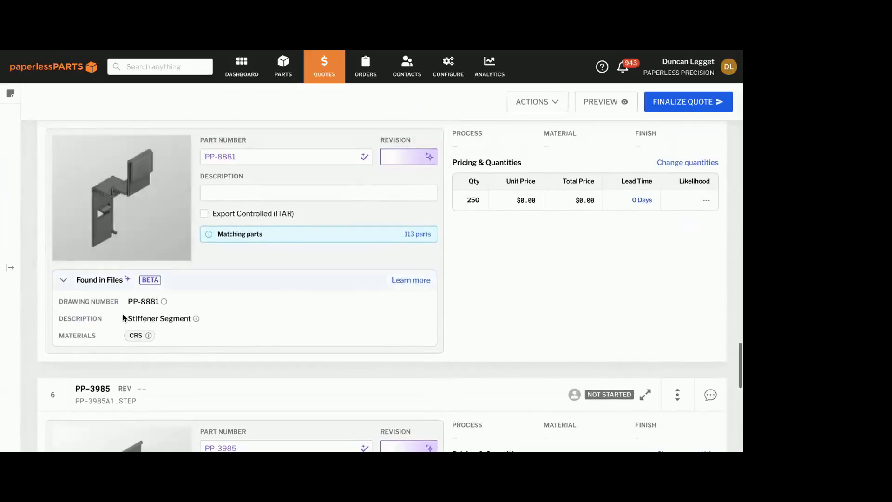
Expand the Found in Files section of PP-3985 and apply the suggested revision to that line item
scroll(143, 288, down, 2)
scroll(144, 289, down, 3)
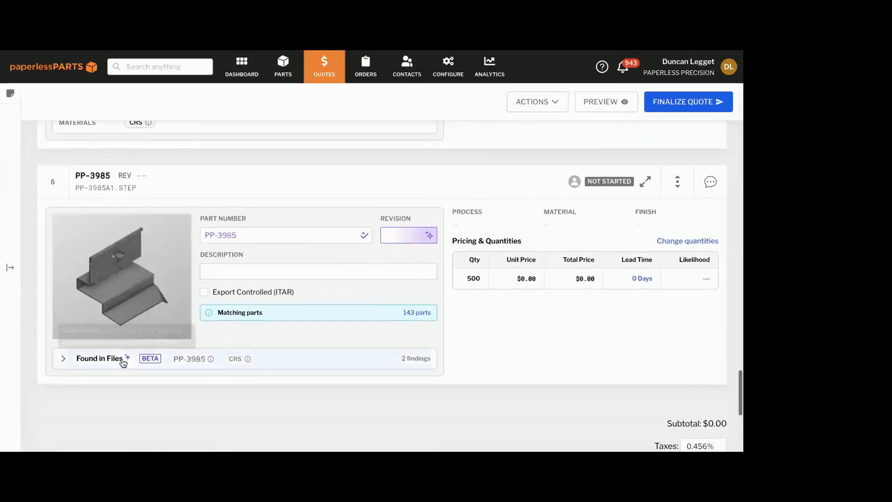
click(119, 360)
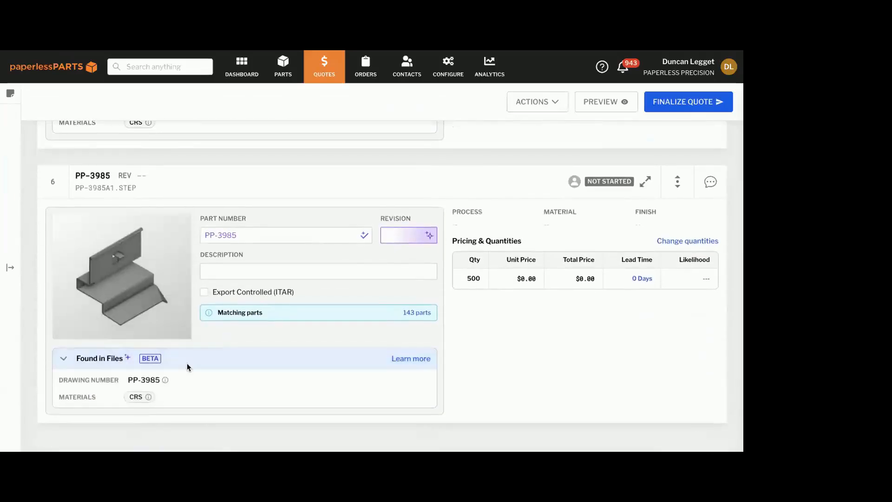
click(385, 235)
click(393, 260)
Expand the Found in Files section of PP-08470001 and examine how its specification finding was determined
scroll(270, 263, up, 15)
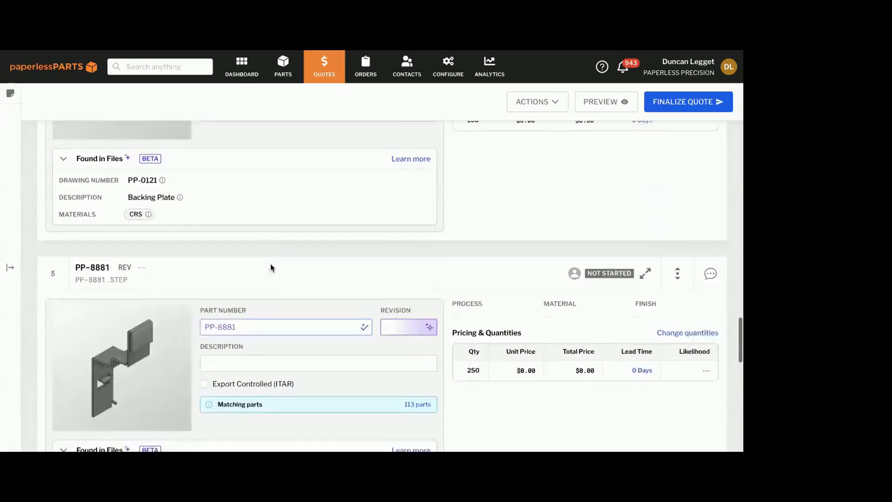
scroll(270, 263, up, 6)
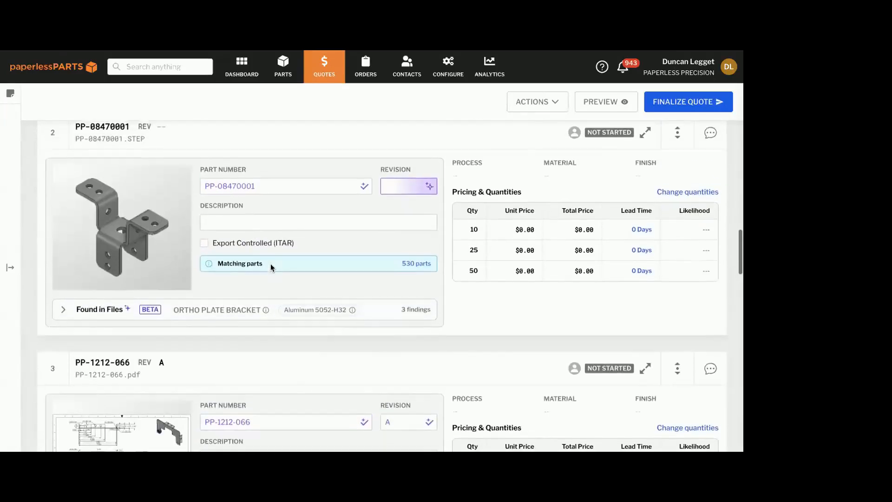
click(226, 307)
mouse_move(139, 363)
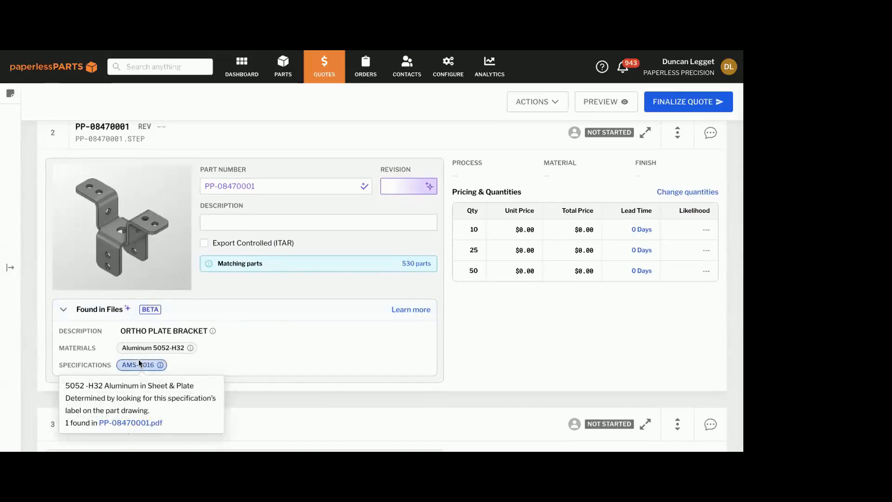
Expand the Found in Files section of PP-9942 and apply the suggested revision C to that line item
scroll(219, 355, up, 4)
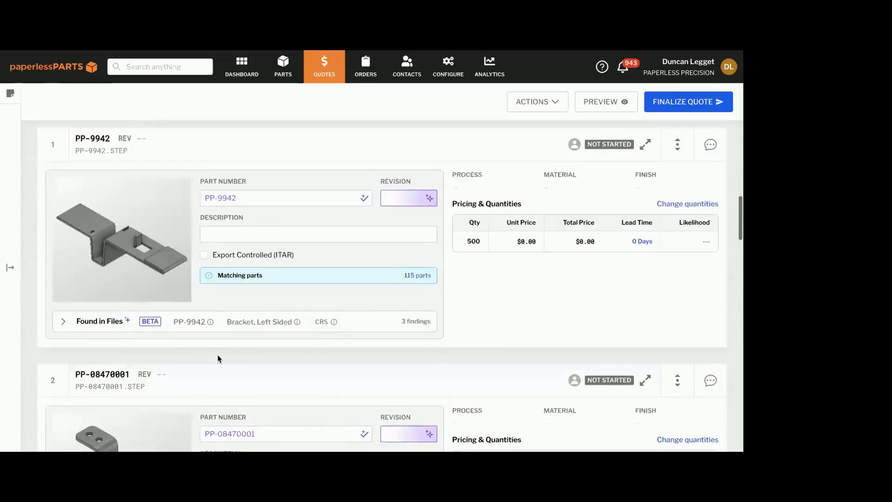
click(232, 350)
scroll(232, 349, down, 1)
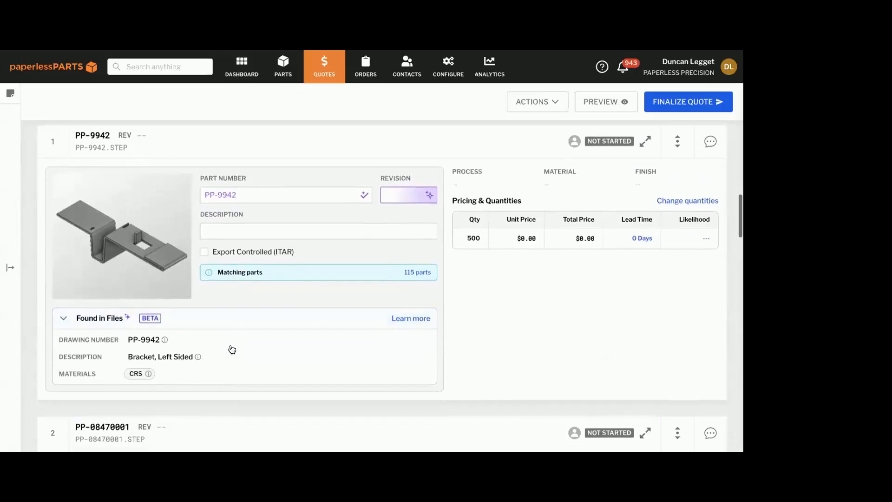
click(398, 222)
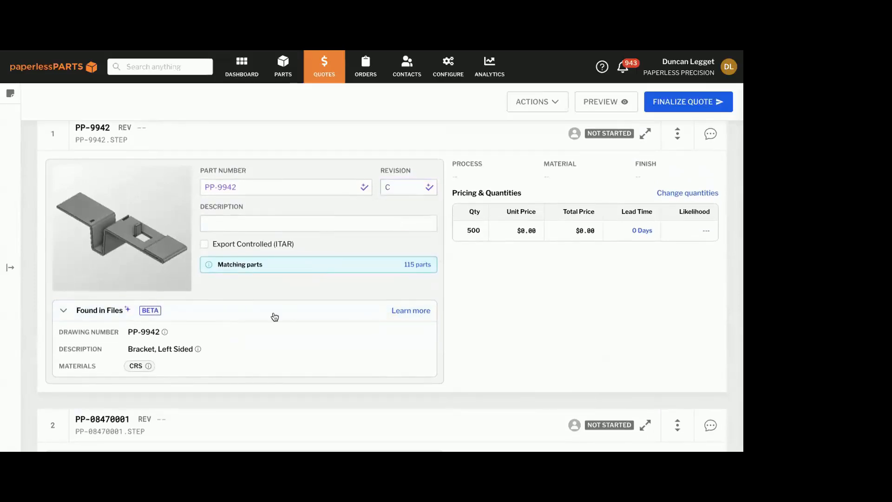
scroll(274, 317, down, 1)
scroll(274, 317, up, 1)
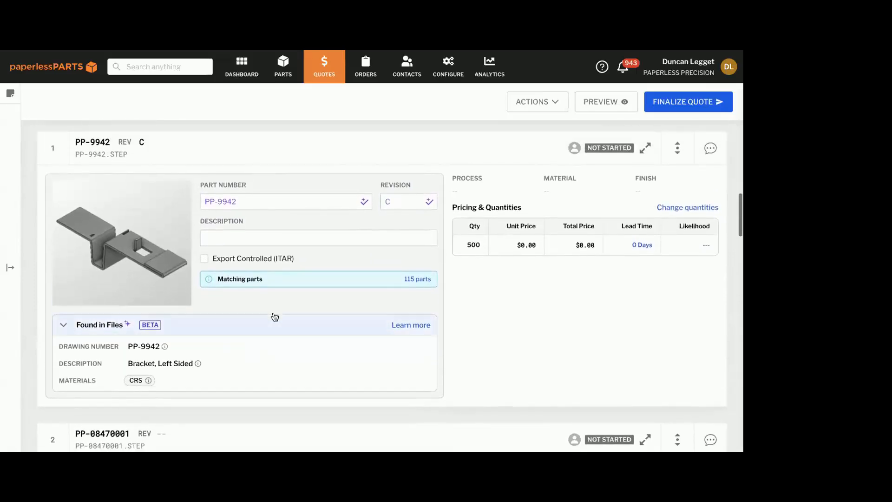
scroll(274, 314, down, 1)
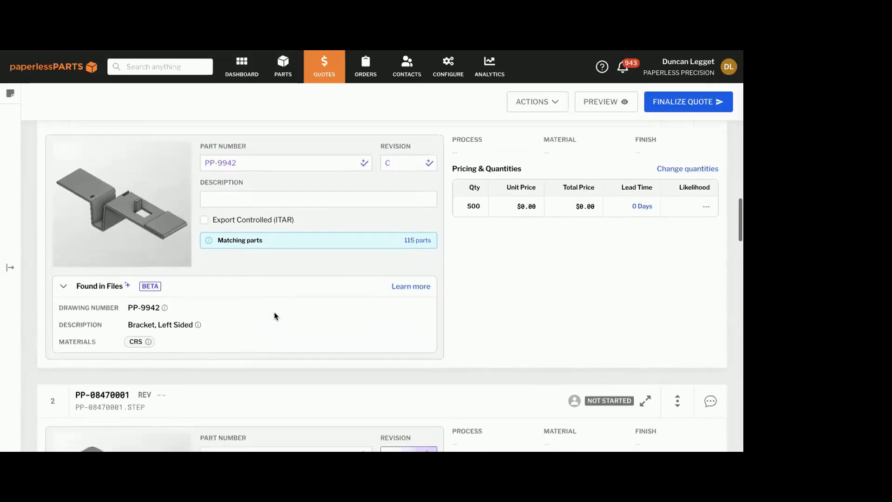
scroll(274, 316, down, 1)
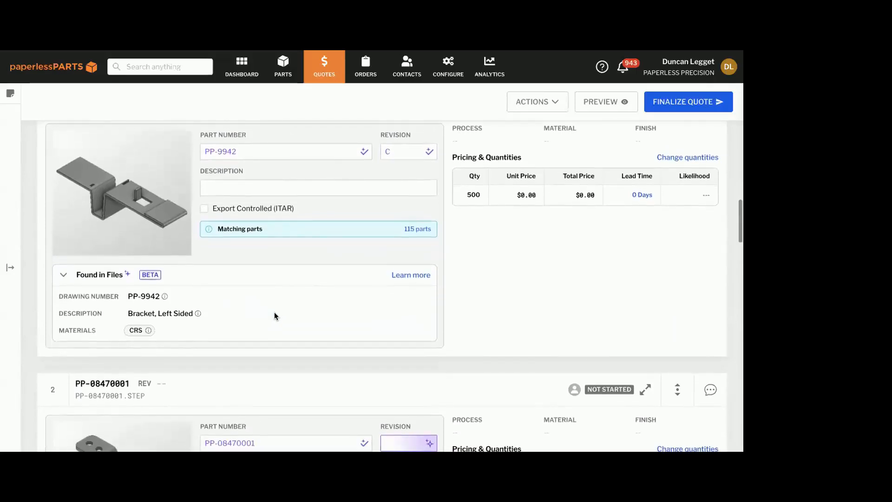
scroll(274, 316, down, 2)
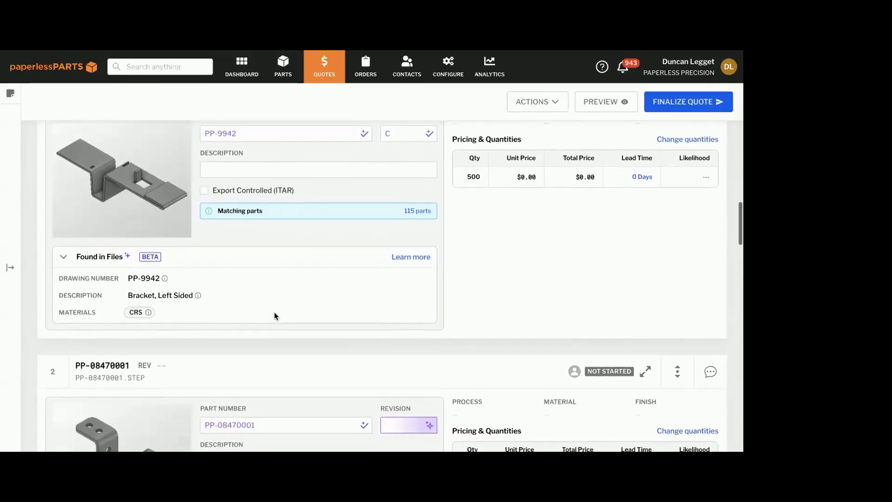
scroll(275, 315, down, 2)
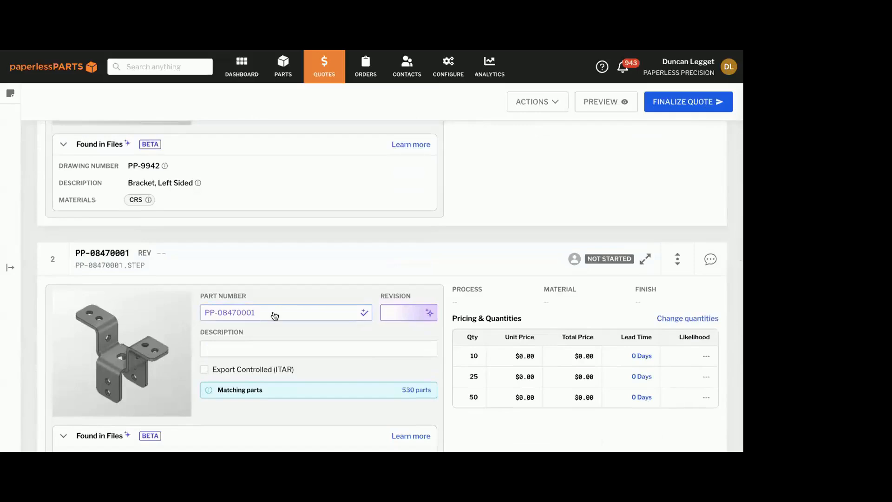
Open the full PP-9942 line item and review its geometry, files, workflow statuses and costing sections
scroll(274, 314, up, 4)
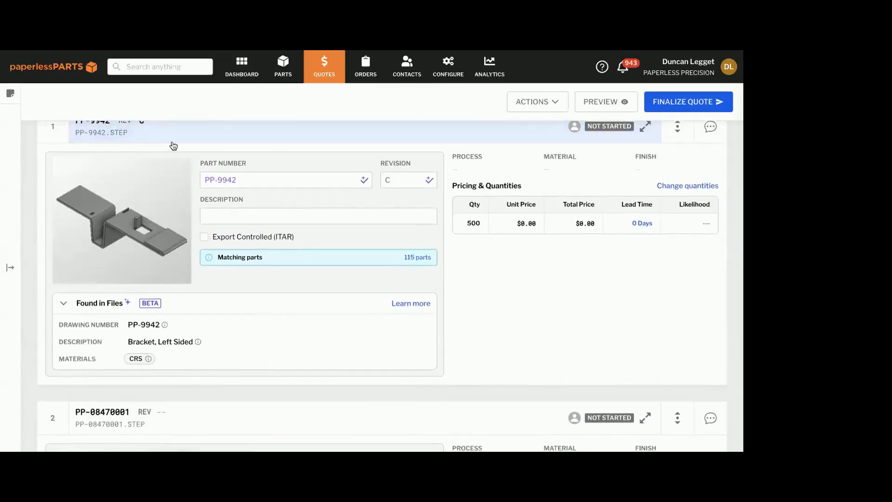
click(209, 133)
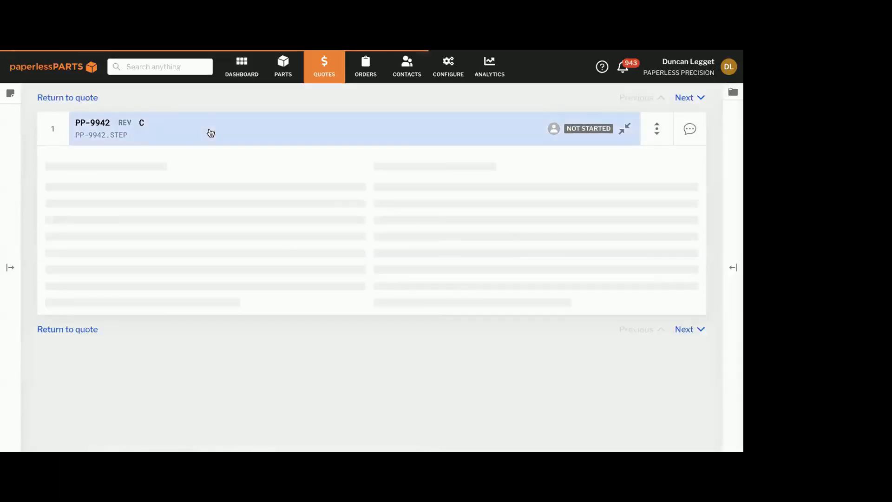
scroll(295, 130, down, 5)
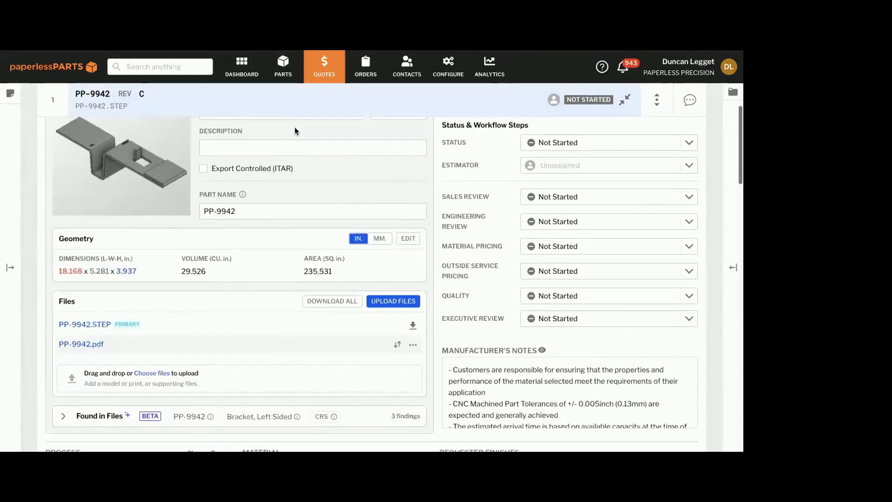
scroll(294, 127, down, 4)
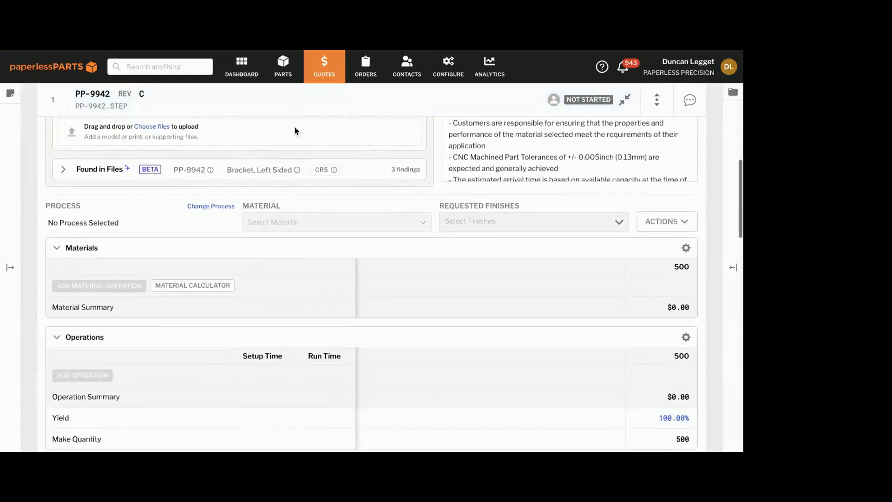
Update PP-9942 to the Sheet Metal | Laser process with Aluminum 5052-H32 material, and review the resulting materials and operations
click(204, 174)
click(304, 192)
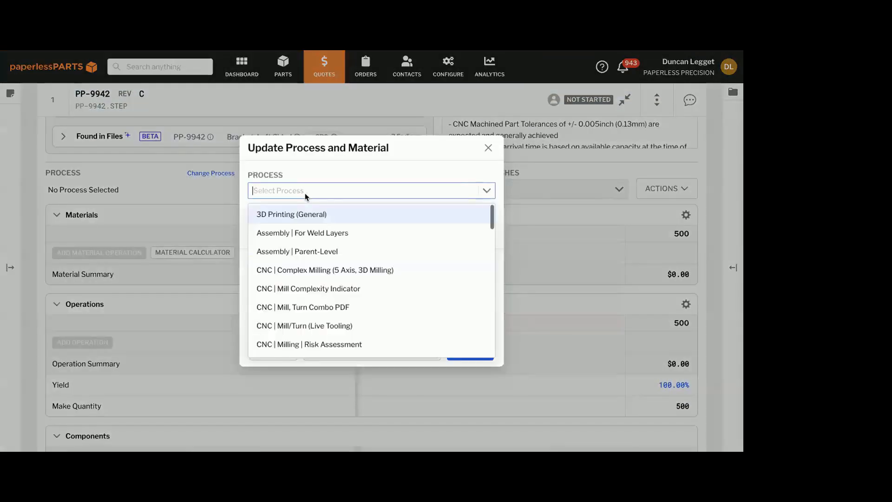
text(sheet)
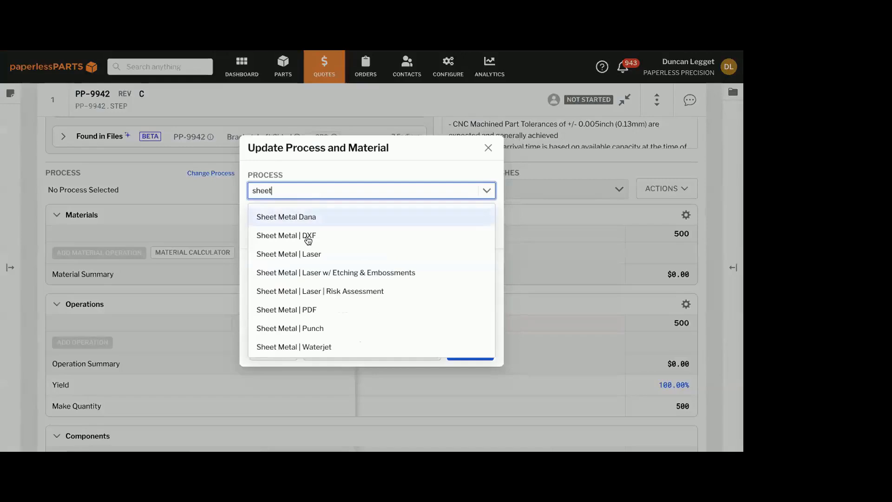
click(304, 252)
click(297, 231)
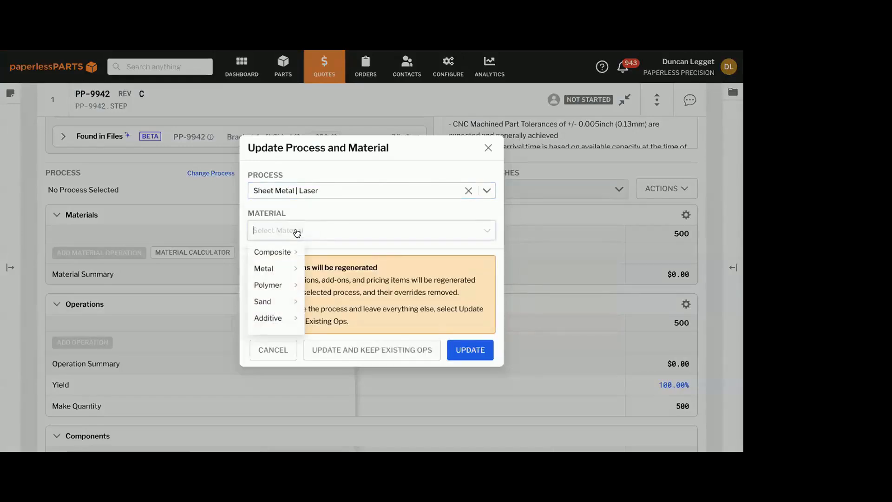
text(5052)
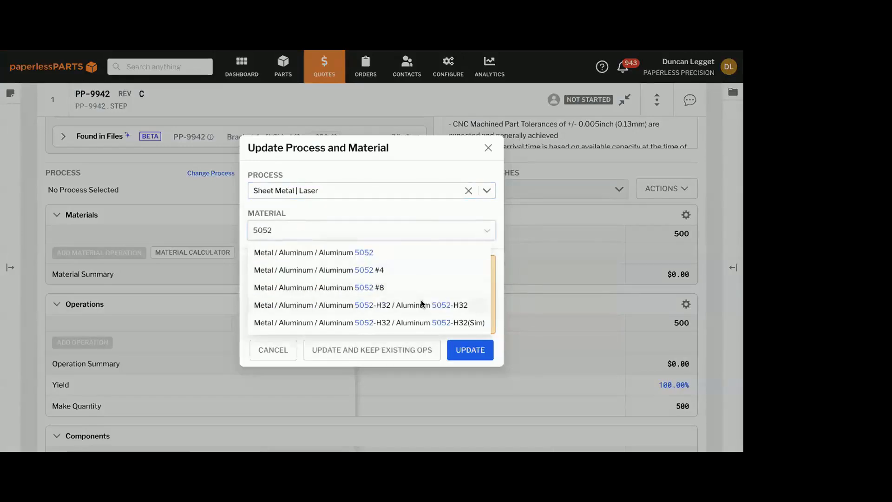
click(418, 302)
click(478, 356)
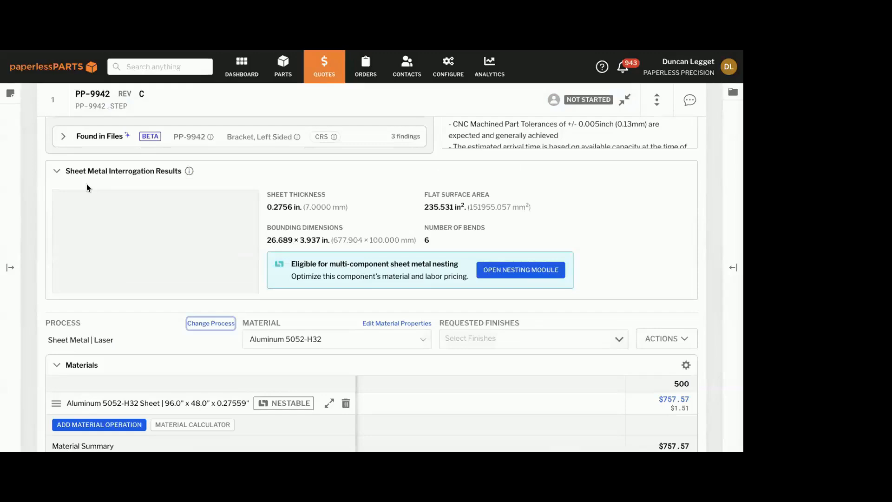
scroll(86, 188, down, 3)
scroll(86, 187, down, 3)
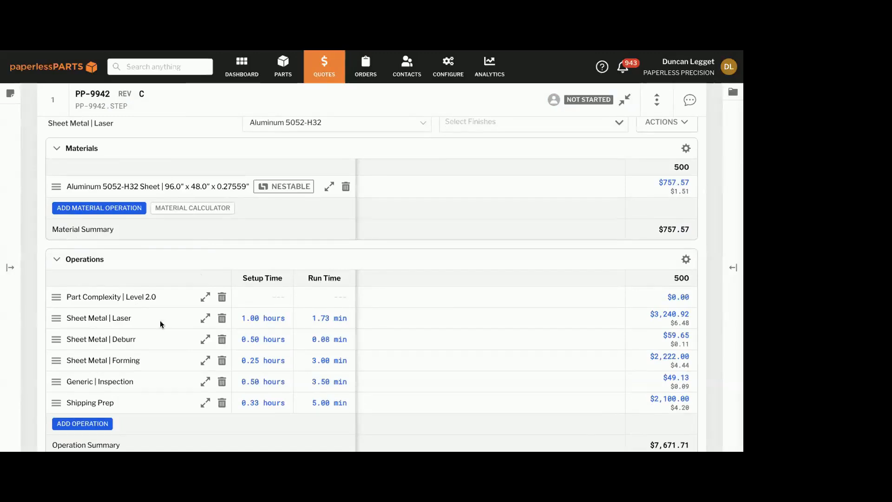
Delete the Sheet Metal | Forming operation from the PP-9942 line item and confirm its removal
scroll(134, 357, up, 1)
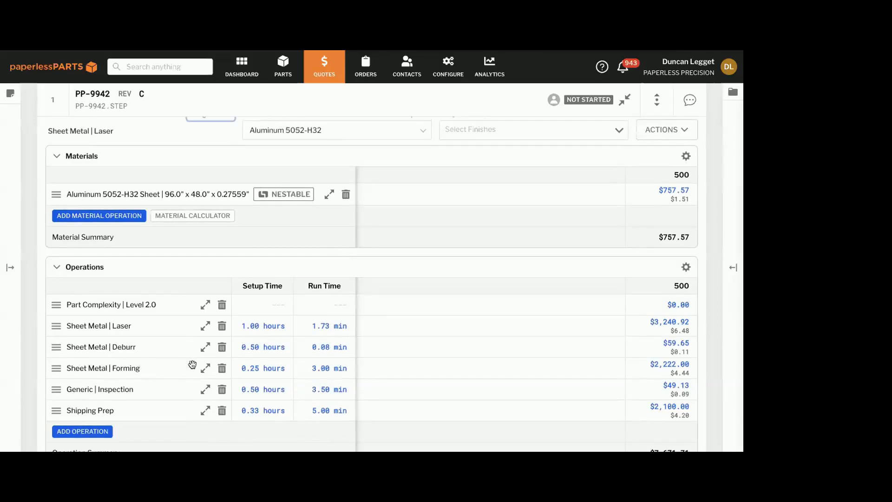
click(221, 368)
click(332, 364)
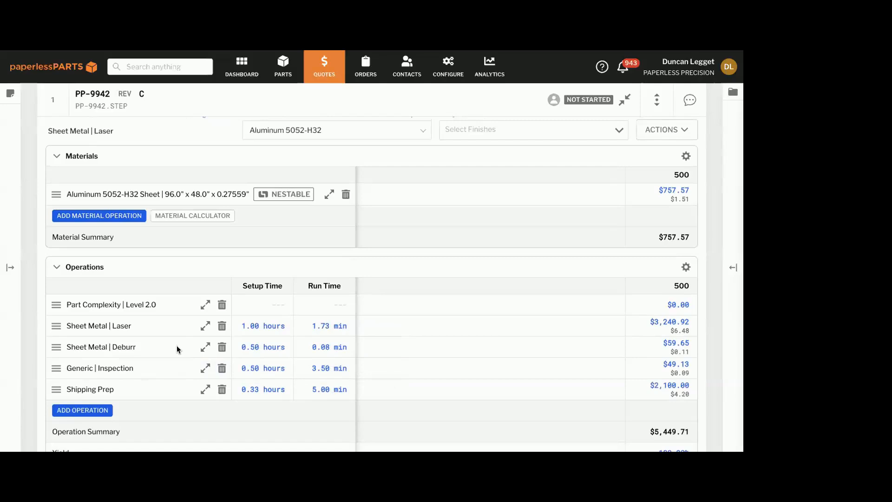
Override the Pierce Count with 6 in the Sheet Metal | Laser operation's laser variables, save, and review the updated operation costs
scroll(177, 344, down, 1)
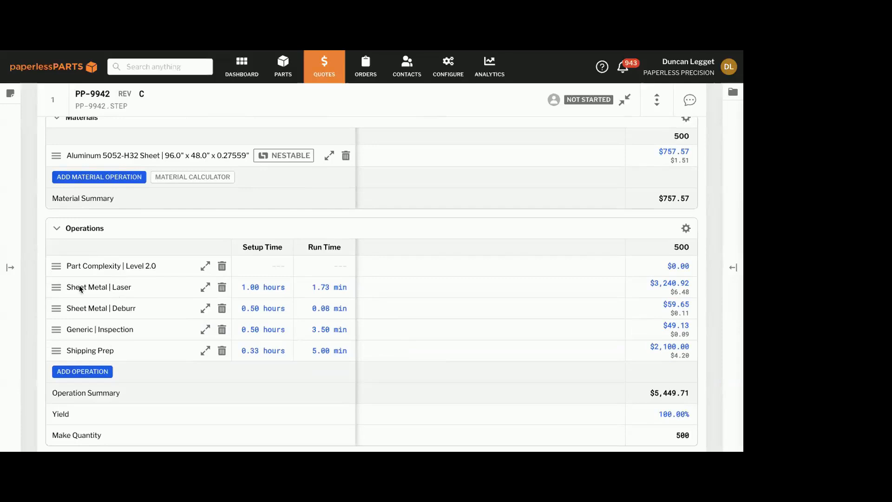
click(204, 288)
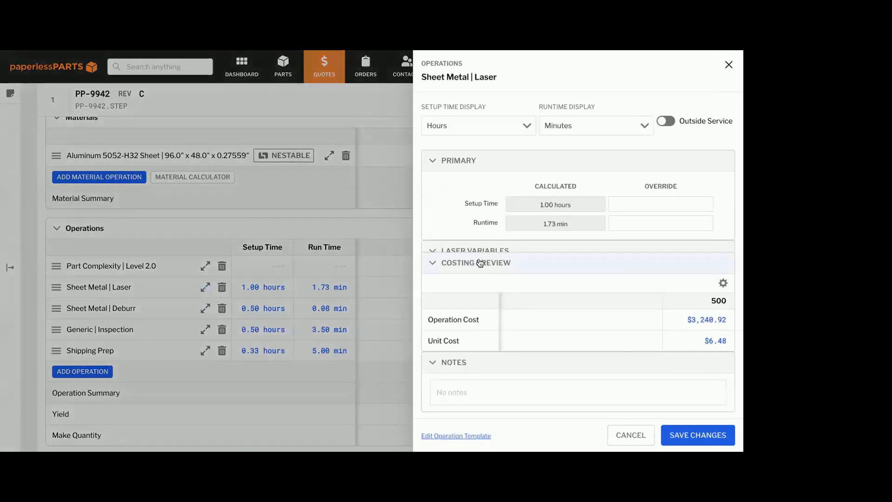
scroll(485, 316, down, 3)
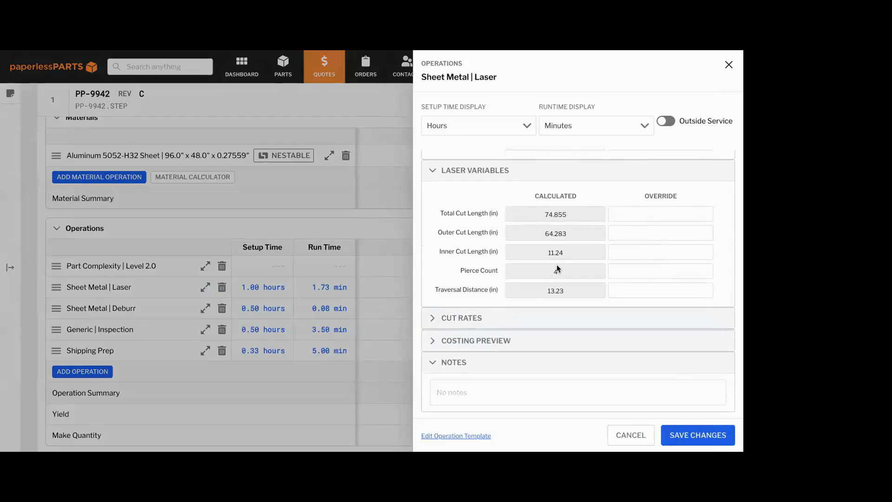
scroll(556, 264, down, 1)
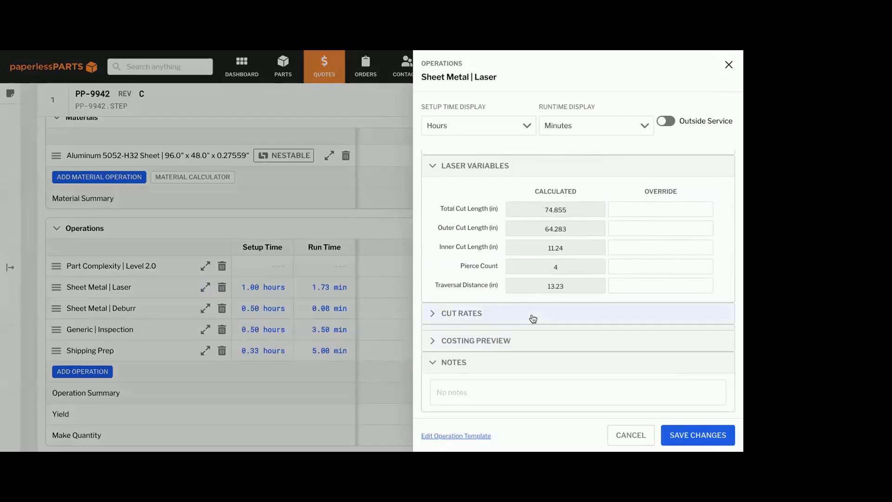
click(496, 362)
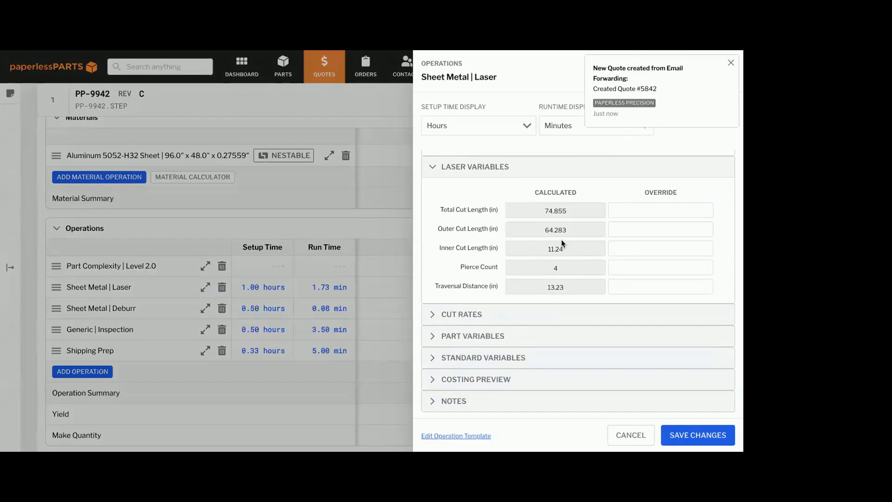
click(637, 270)
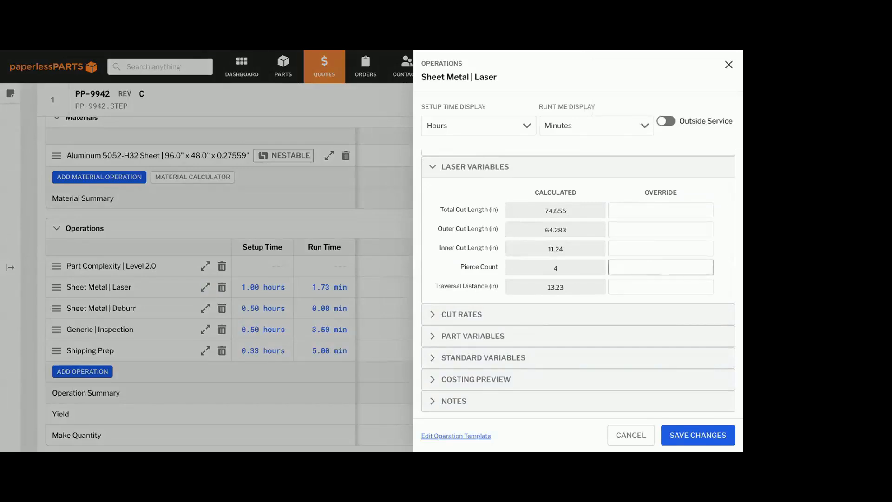
text(6)
click(675, 433)
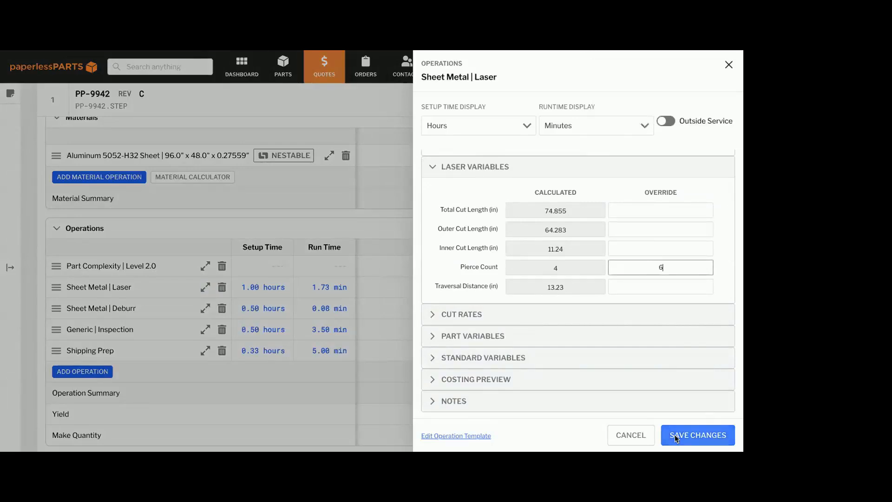
scroll(502, 408, up, 2)
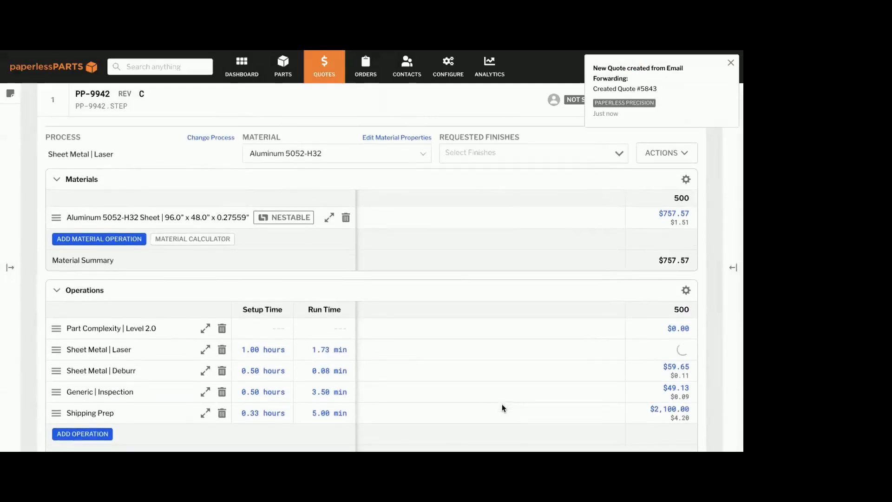
scroll(350, 354, up, 2)
scroll(348, 351, down, 2)
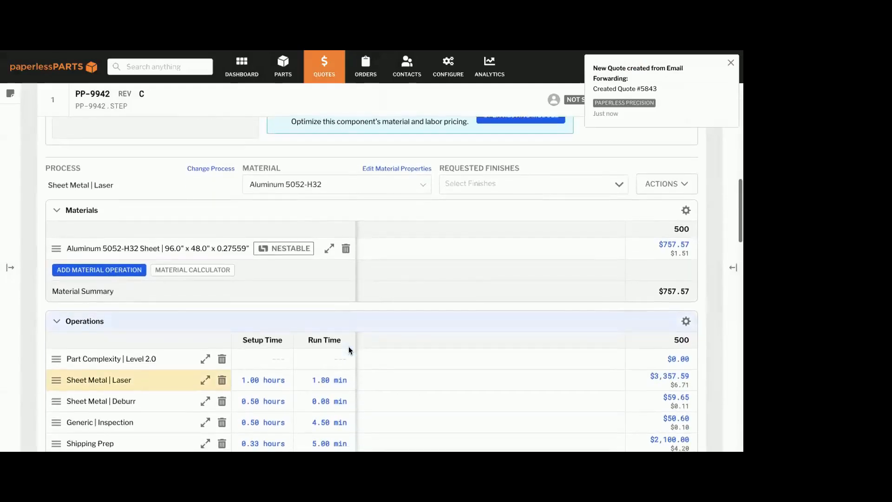
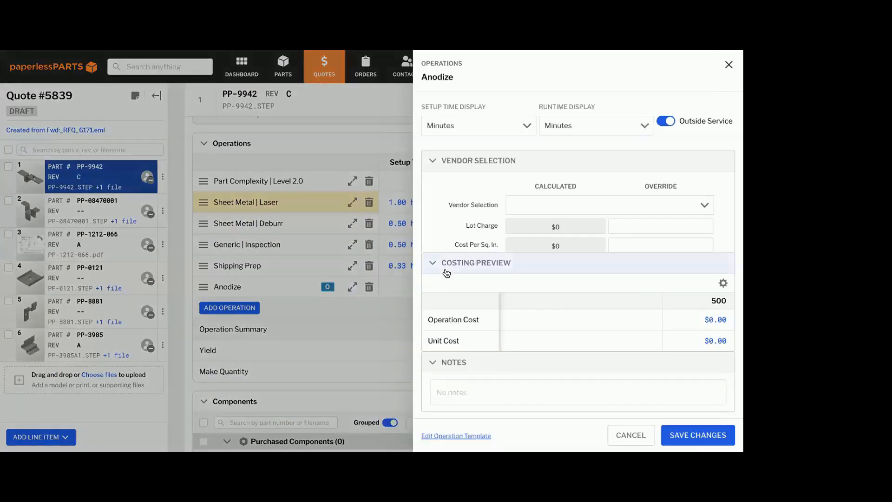
Examine the Anodize operation's part variables and vendor selection options, and close the operation without saving changes
click(446, 366)
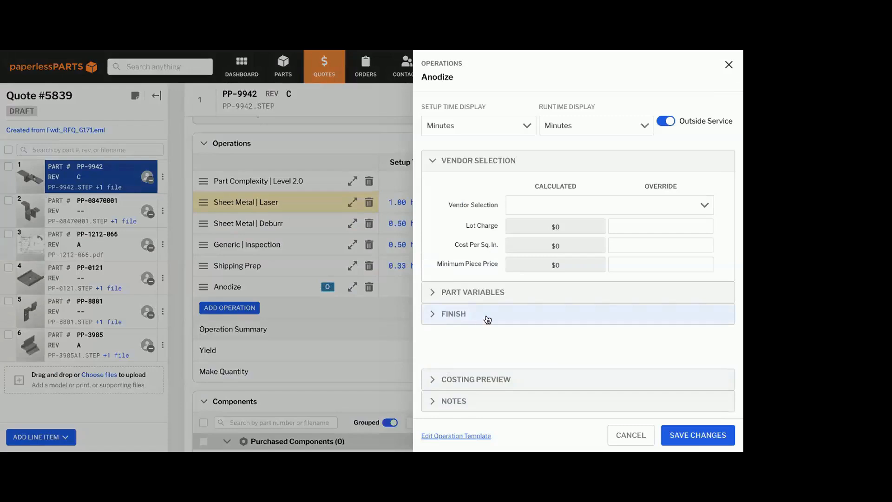
click(492, 293)
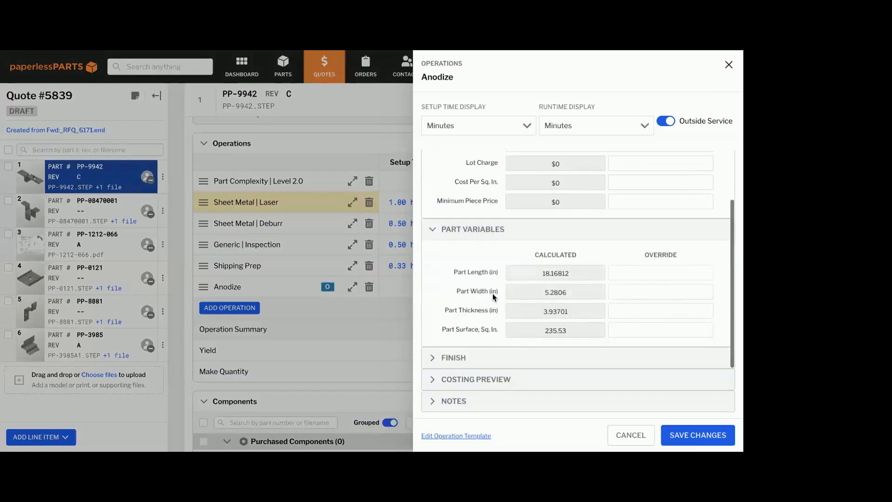
scroll(492, 293, up, 2)
click(532, 214)
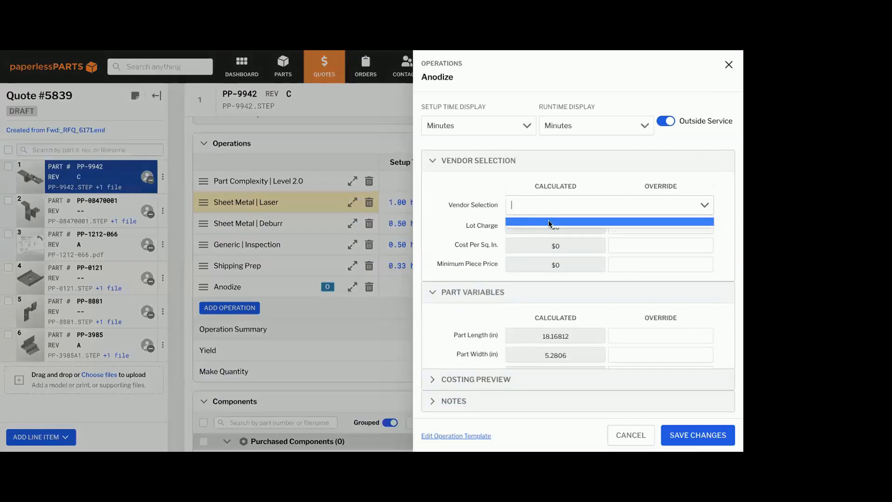
click(548, 223)
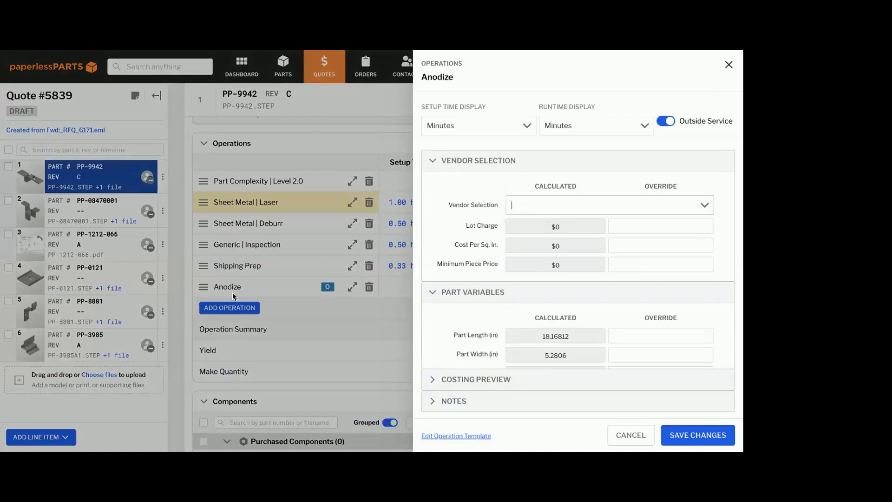
click(515, 205)
click(532, 221)
scroll(542, 238, down, 1)
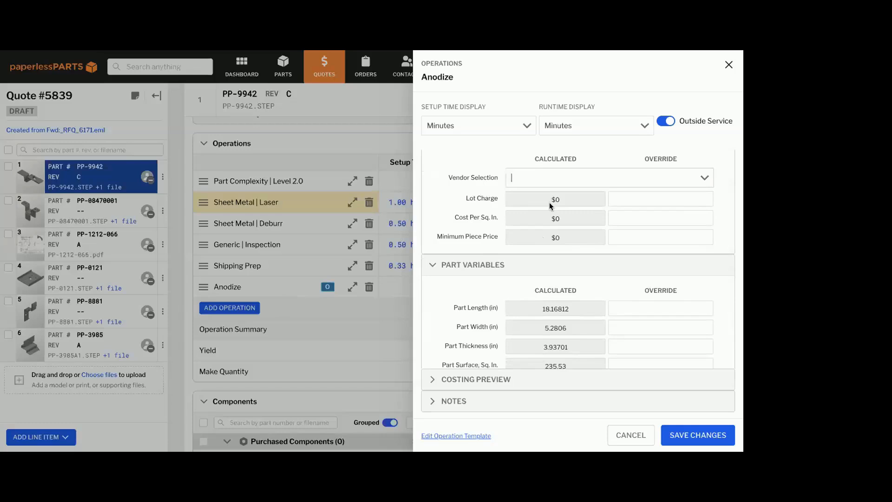
scroll(552, 203, down, 1)
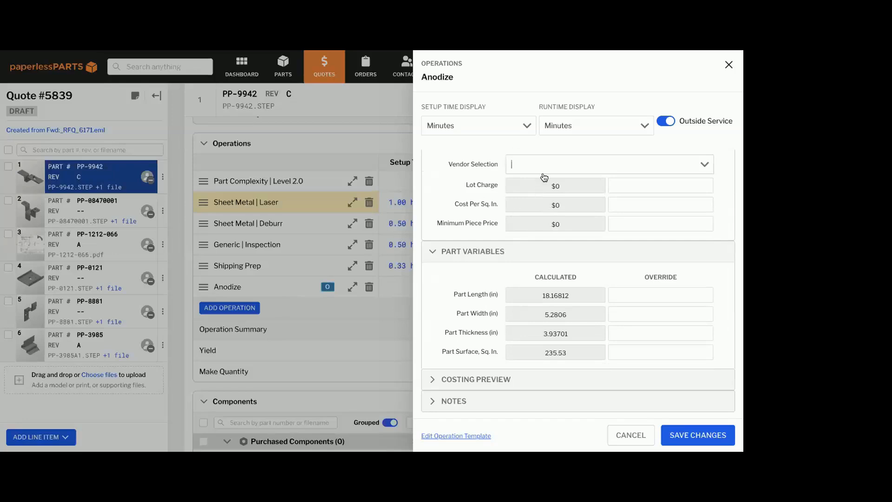
scroll(526, 249, down, 1)
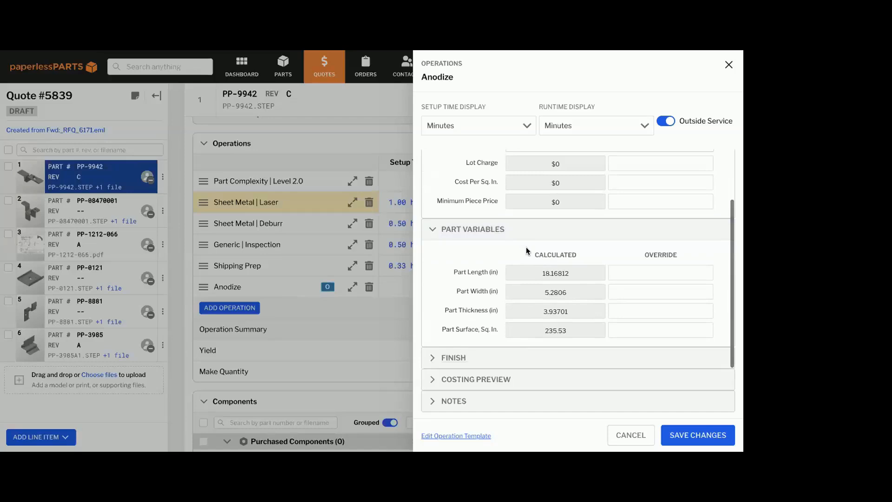
click(528, 232)
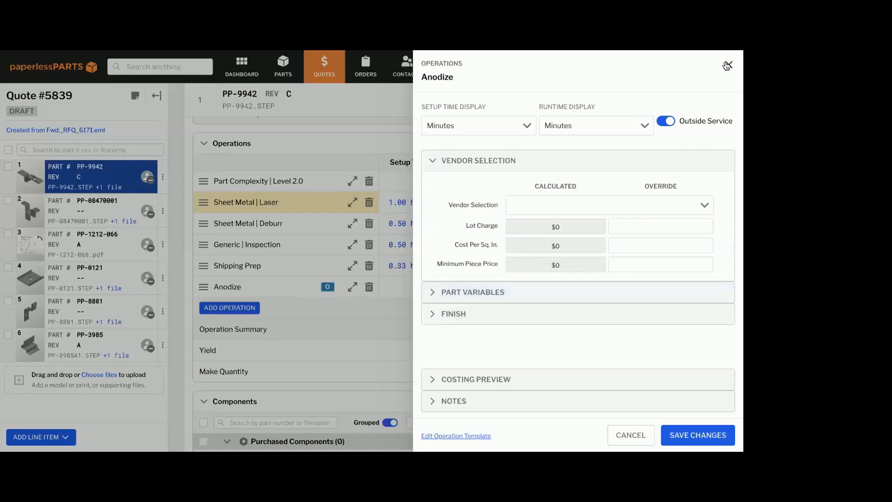
Open the PP-9942 part in the viewer and display its PP-9942.pdf drawing
scroll(514, 241, up, 1)
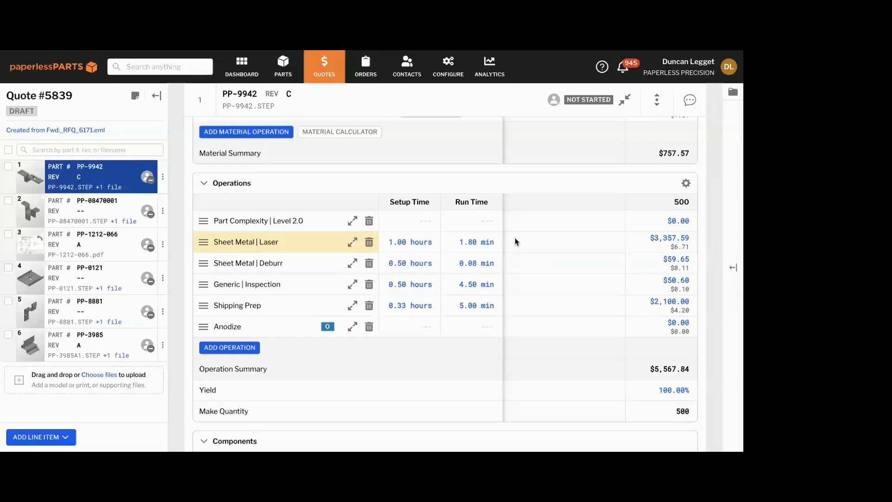
scroll(352, 322, up, 10)
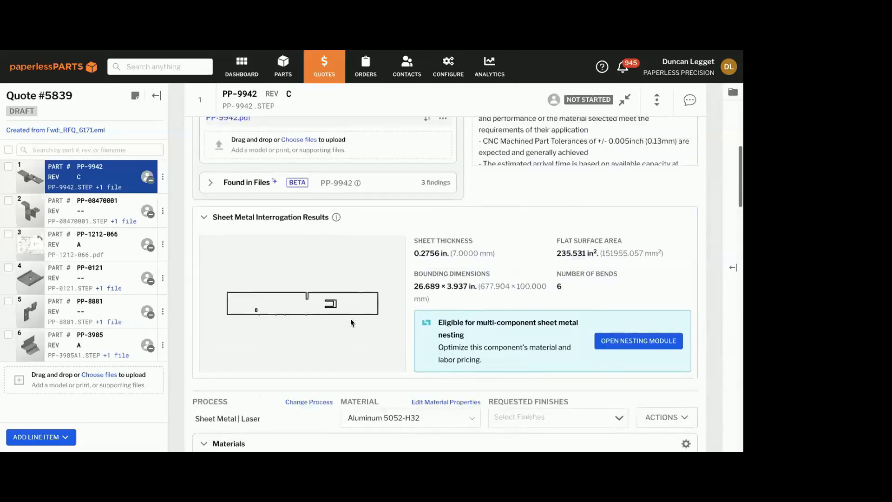
scroll(351, 322, up, 4)
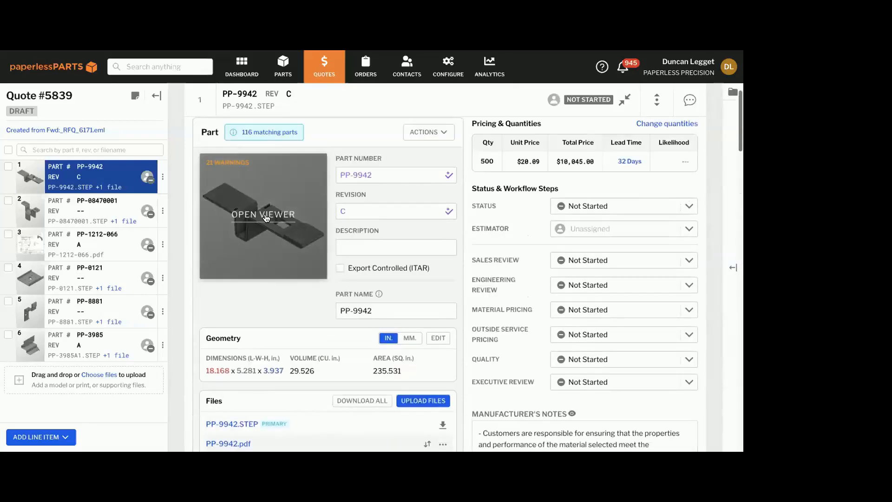
click(70, 130)
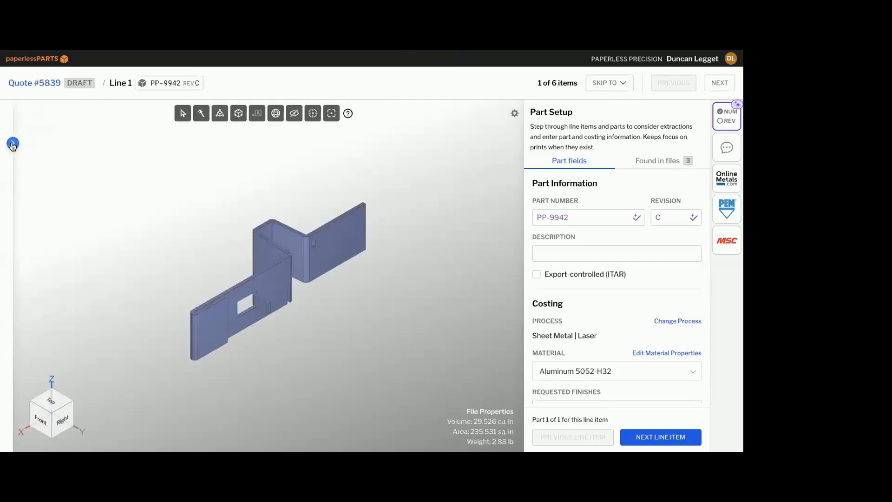
click(12, 143)
click(71, 221)
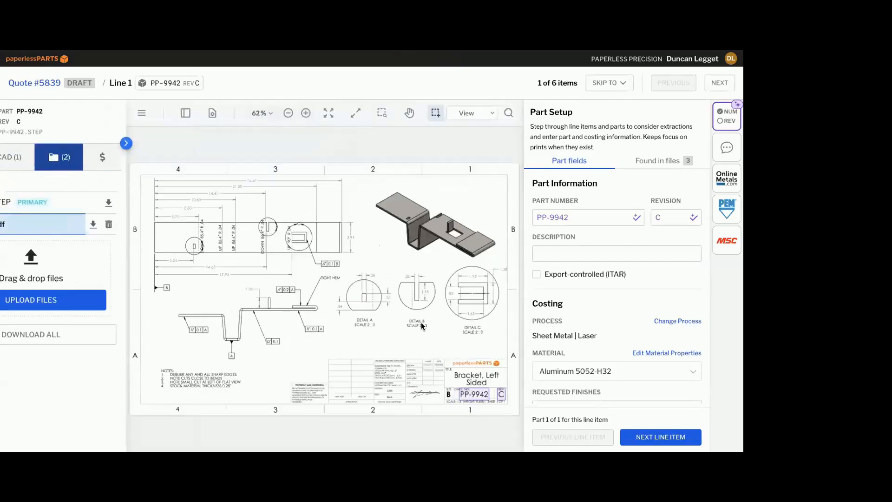
Redact the title block and the isometric view on the PP-9942.pdf drawing, apply the redactions, and open PP-9942-redacted.pdf
click(398, 112)
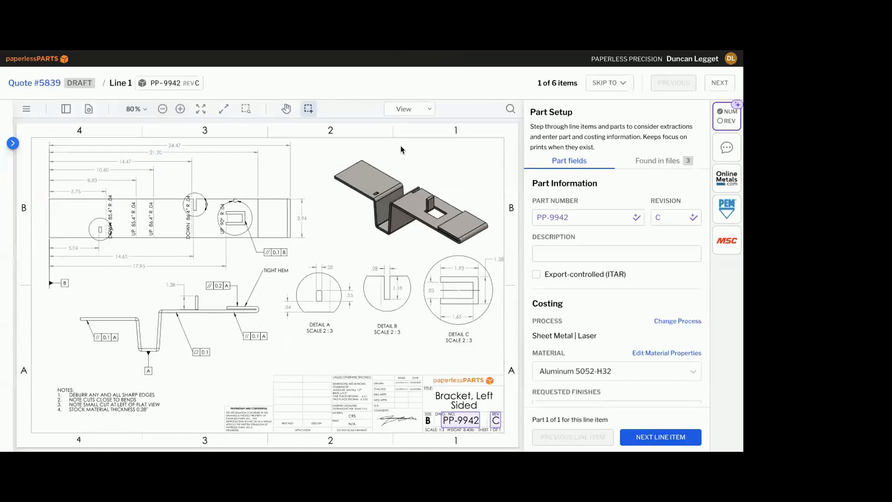
click(402, 171)
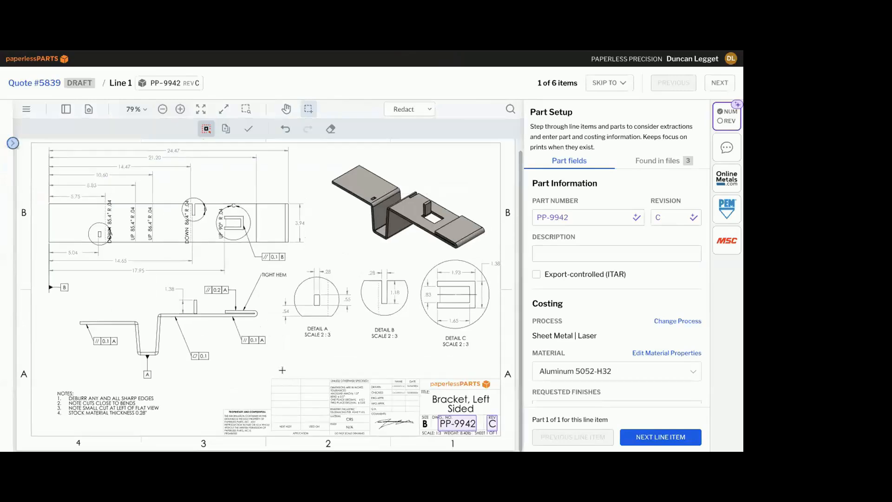
mouse_move(255, 365)
mouse_down()
mouse_move(487, 448)
mouse_move(502, 438)
mouse_up()
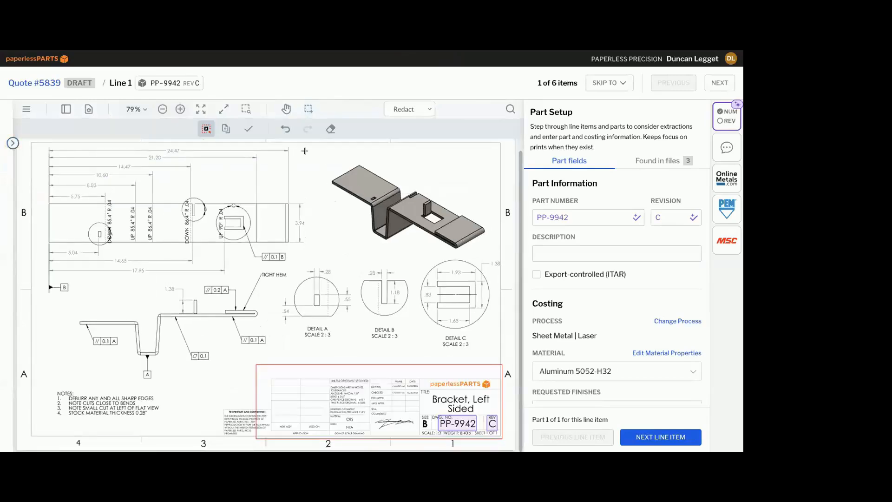
drag(306, 153, 496, 256)
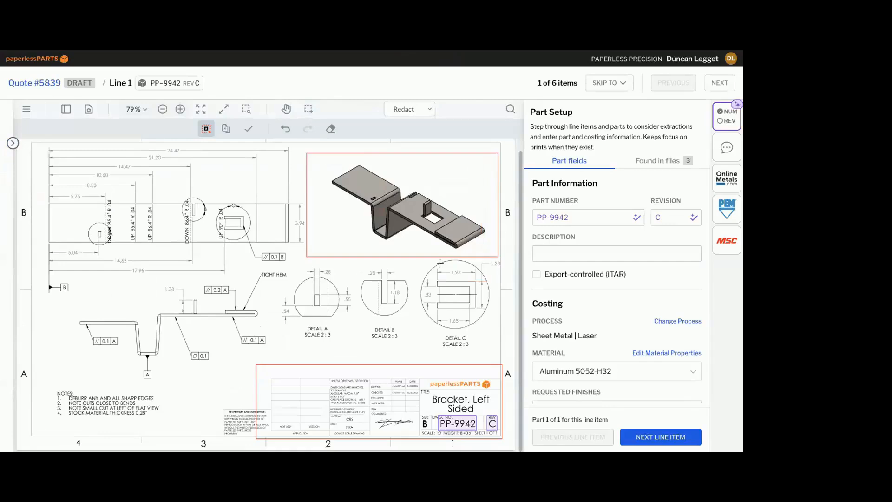
click(247, 129)
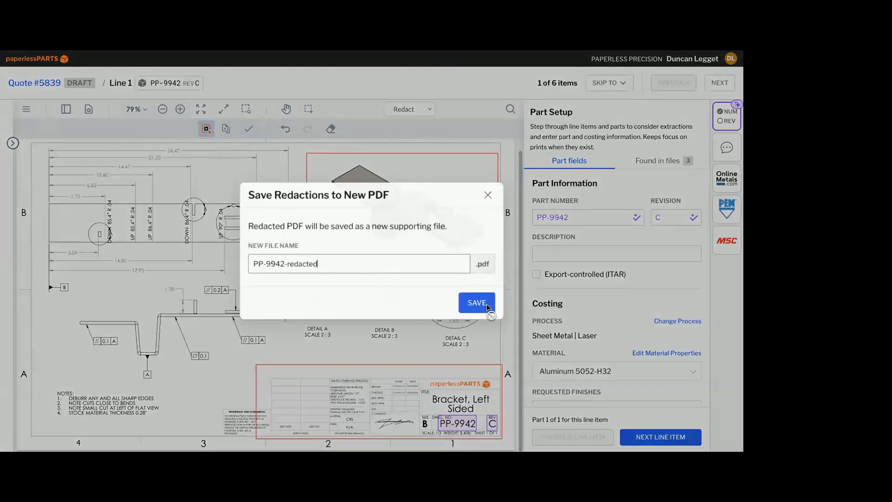
click(486, 303)
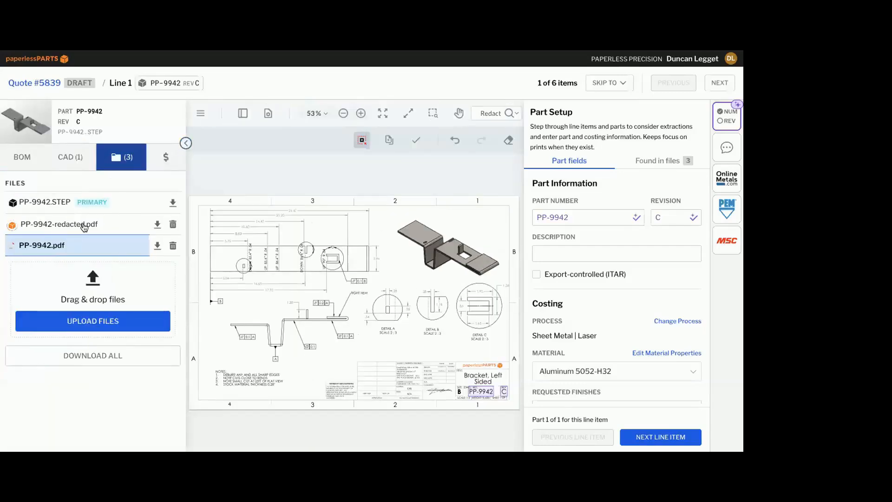
click(84, 226)
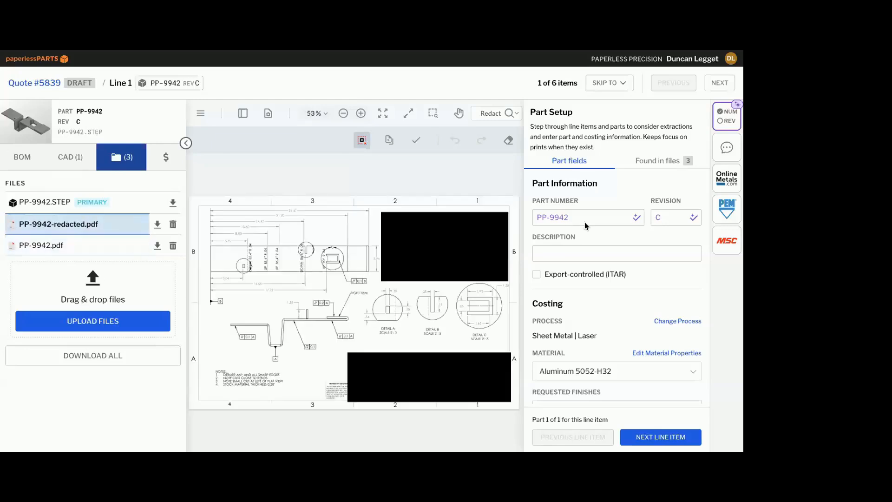
Start a new external chat for the part and name it "Anodize Spec"
click(727, 153)
click(677, 117)
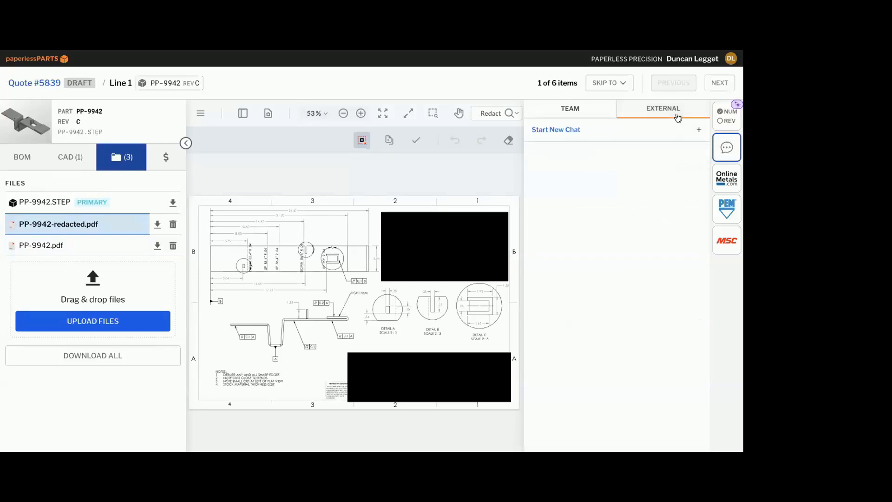
click(571, 130)
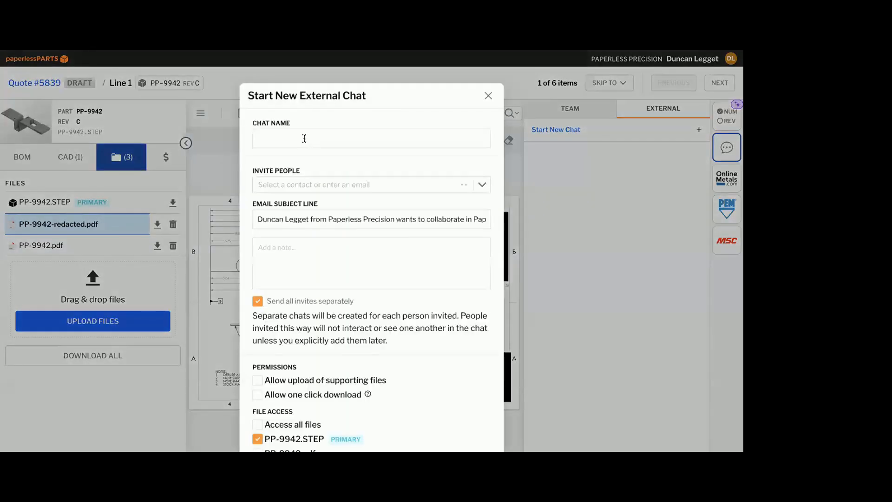
click(305, 139)
text(A)
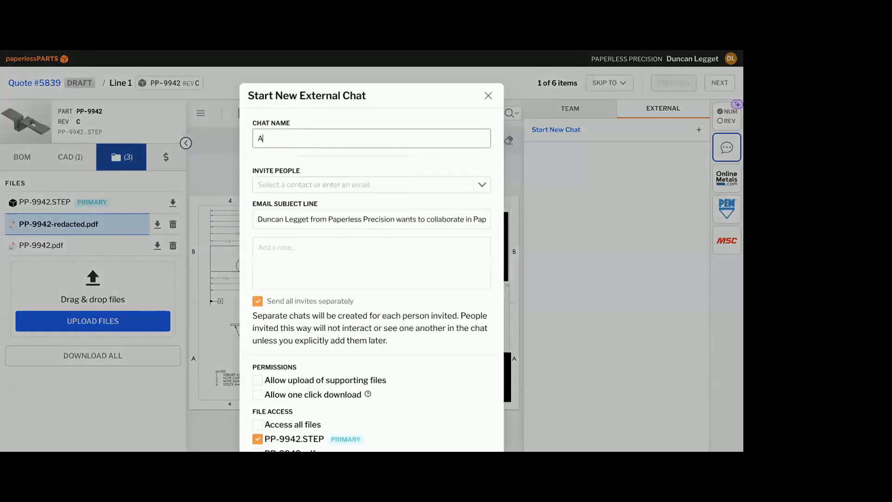
text(nodize Spec)
Invite three vendor contacts to the external chat from the suggested contacts
click(297, 185)
click(293, 212)
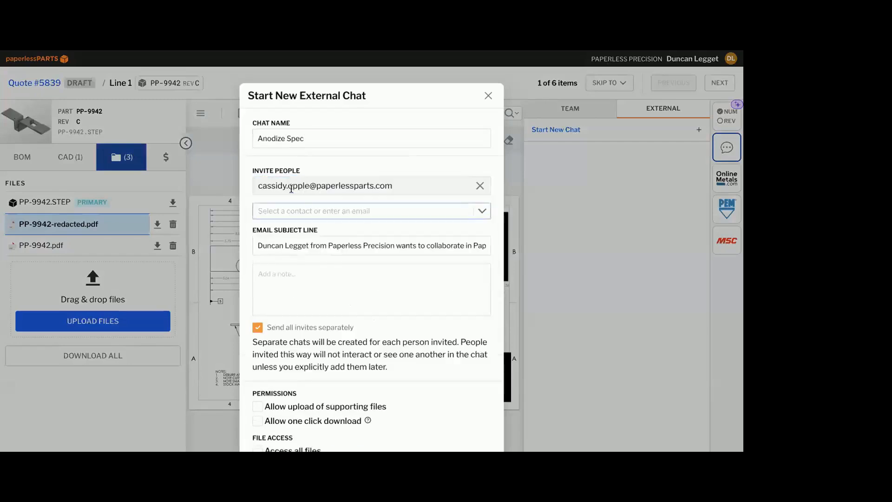
click(285, 210)
click(284, 274)
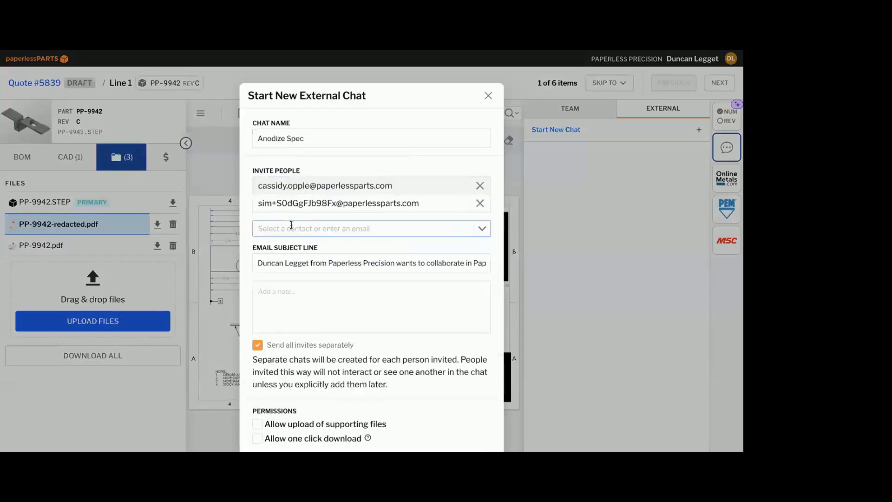
click(285, 227)
click(285, 310)
Replace the invitation's email subject line with "Please Quote Anodize" and add the note "Qty 1,5,10"
scroll(288, 295, down, 1)
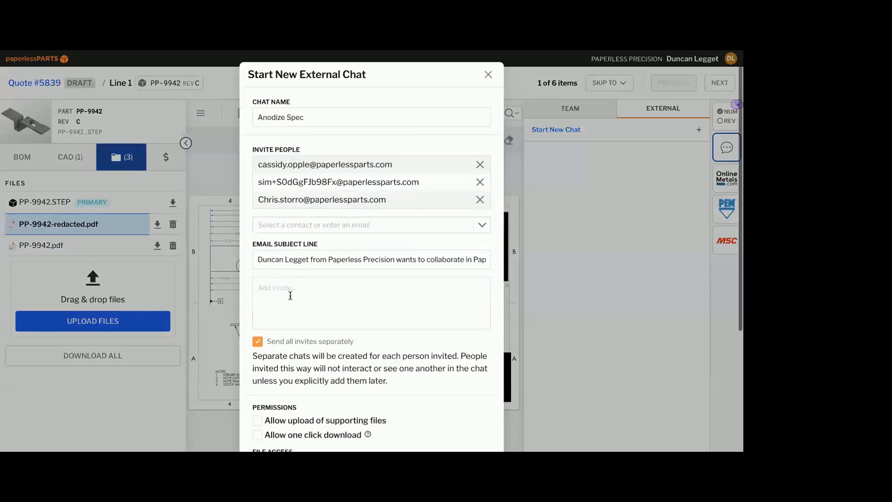
scroll(274, 222, down, 2)
drag(274, 222, 481, 223)
key(BackSpace)
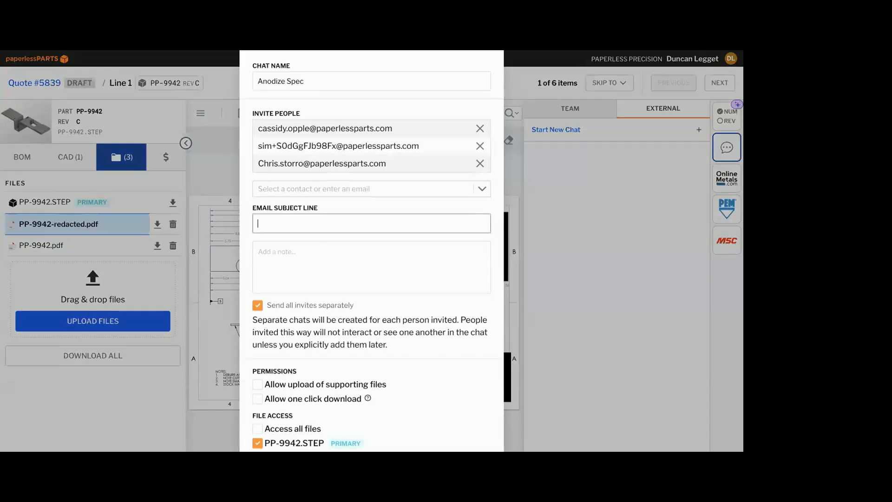
text(Please Quote Anodize)
click(435, 261)
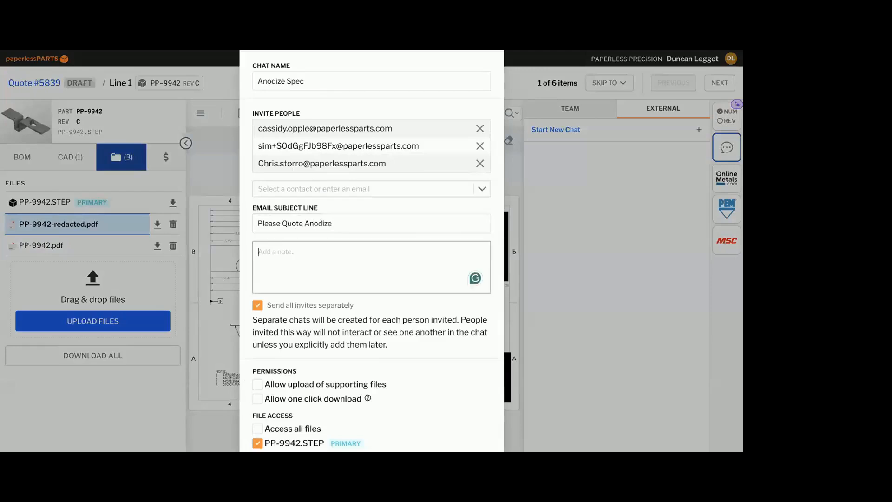
text(Qty 1,5,10)
Turn sending all invites separately off and back on, and review the invited people and subject line
scroll(395, 303, down, 1)
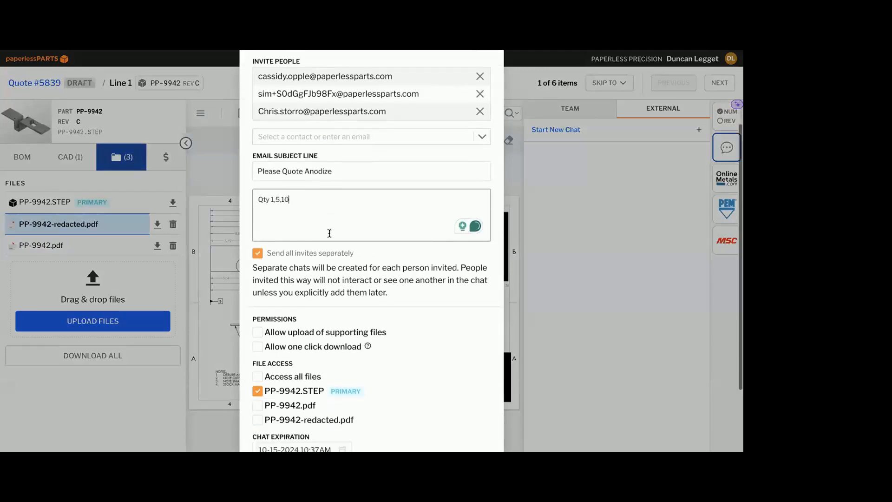
scroll(307, 186, down, 1)
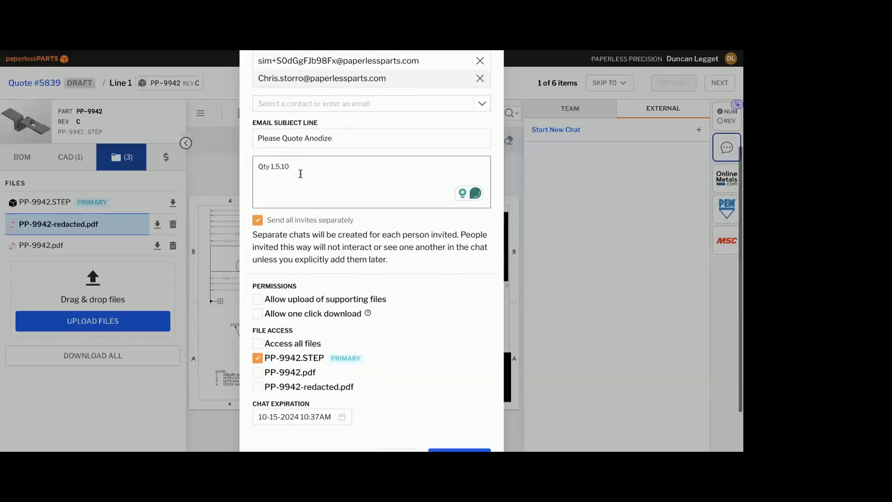
scroll(301, 173, down, 1)
click(256, 203)
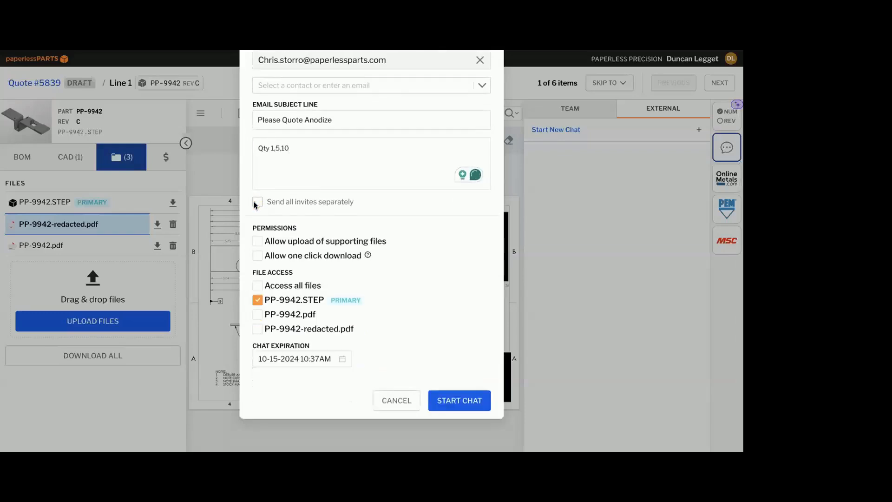
click(256, 202)
scroll(297, 143, up, 3)
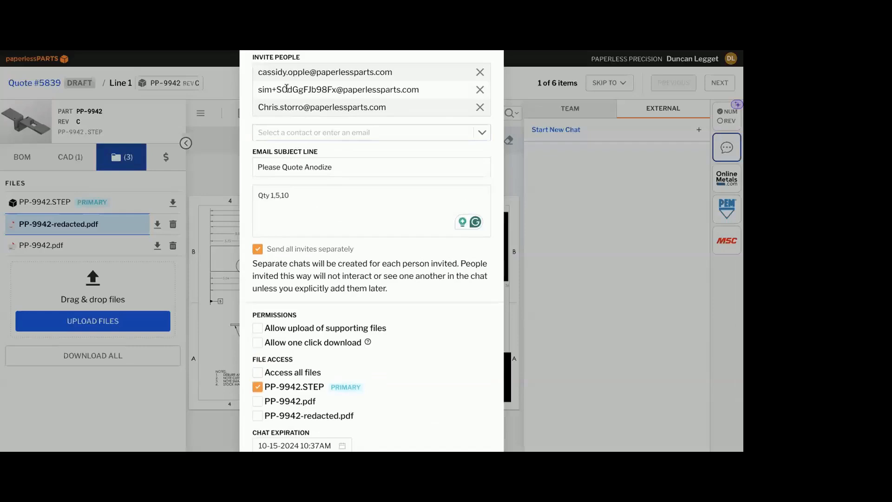
scroll(286, 88, up, 1)
click(286, 187)
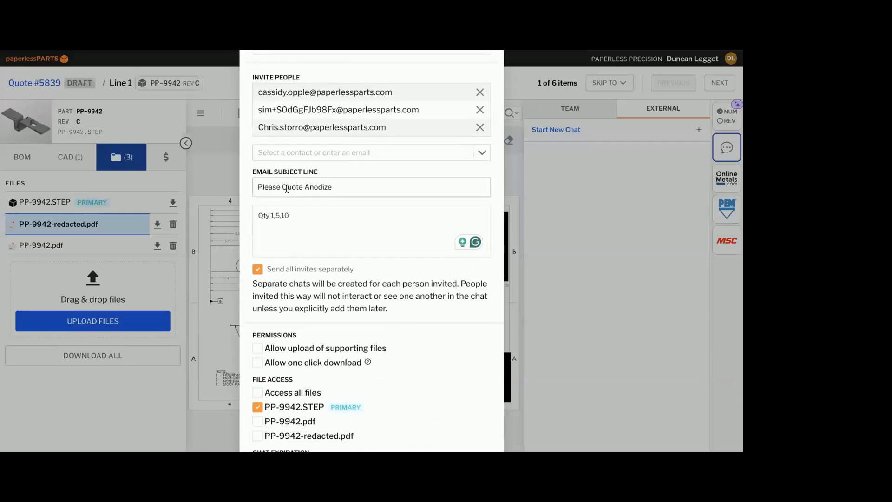
Give the vendors file access to PP-9942-redacted.pdf alongside the STEP file, leaving the unredacted PP-9942.pdf unshared
scroll(286, 188, down, 5)
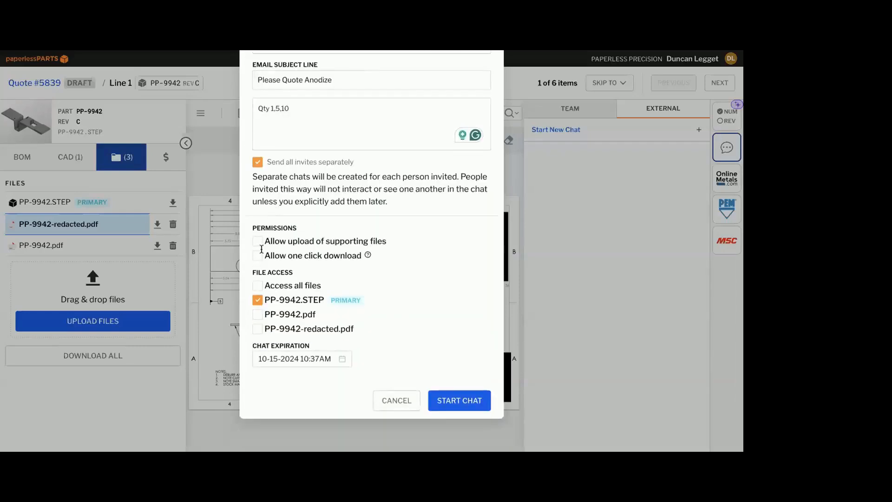
click(260, 316)
click(260, 316)
click(259, 328)
click(259, 329)
click(258, 329)
click(305, 358)
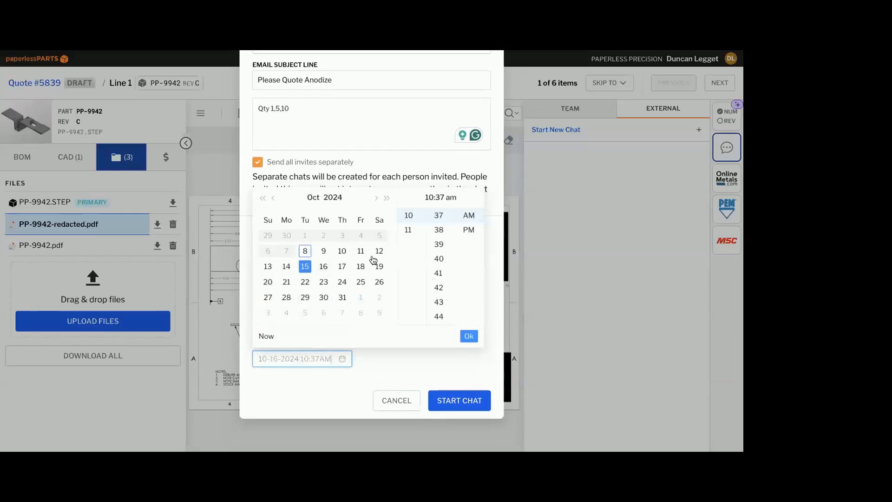
click(360, 251)
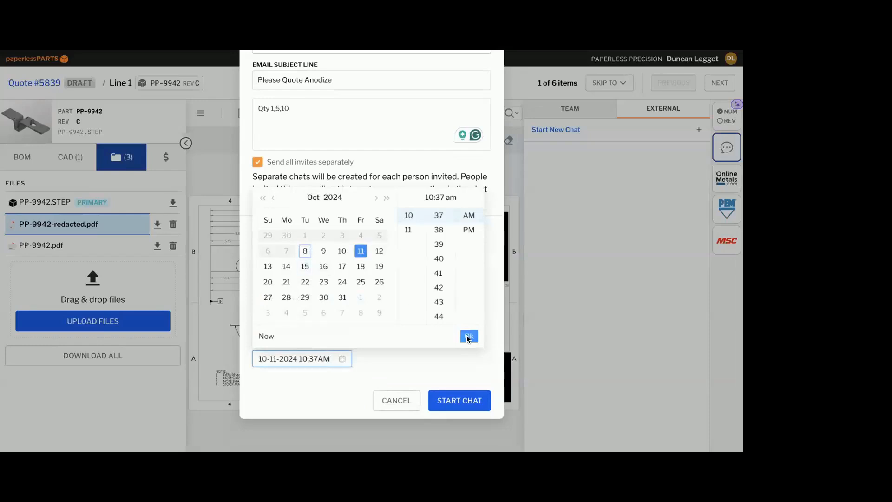
click(468, 336)
scroll(311, 329, up, 1)
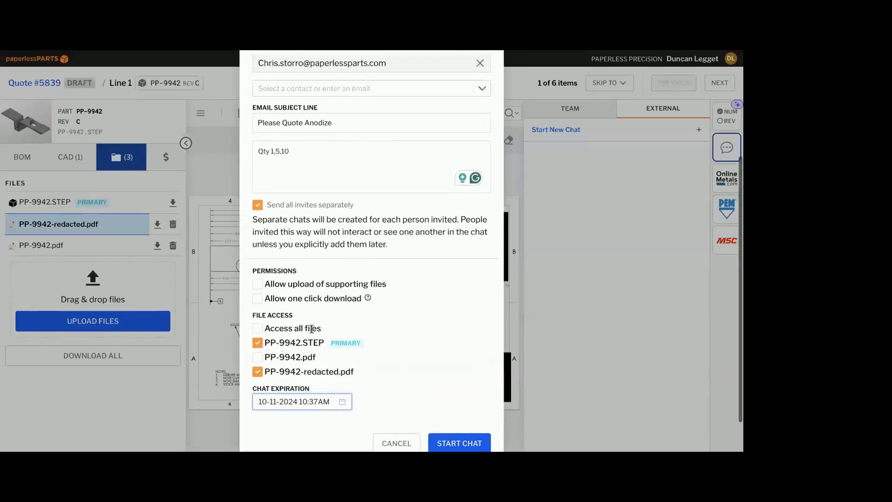
scroll(311, 329, down, 1)
click(466, 404)
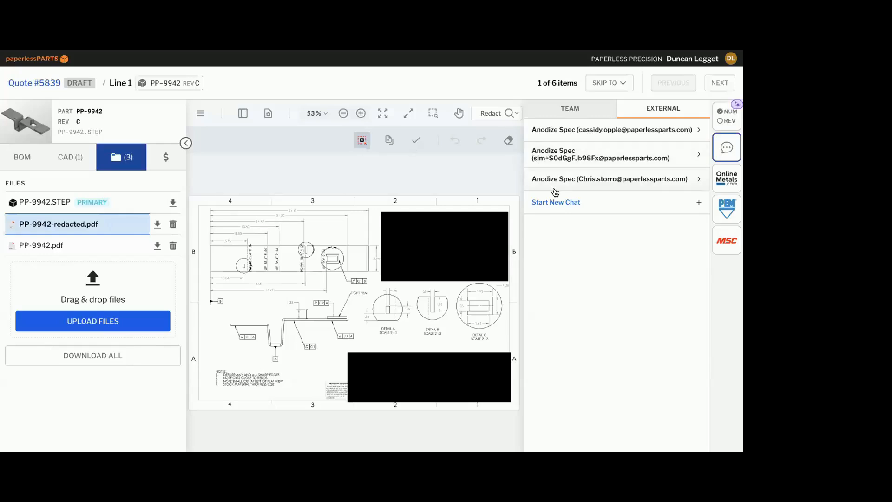
Review the channel access settings of the second vendor's Anodize Spec chat, then close them and the chat view
click(596, 151)
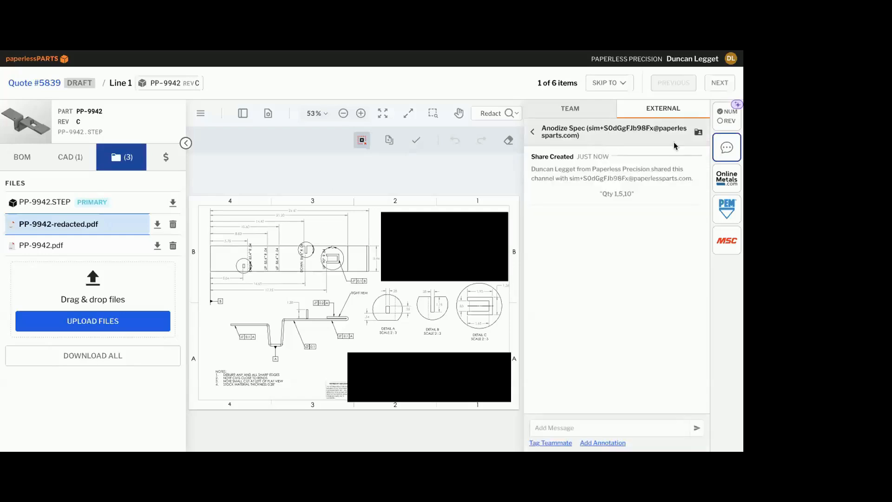
click(698, 133)
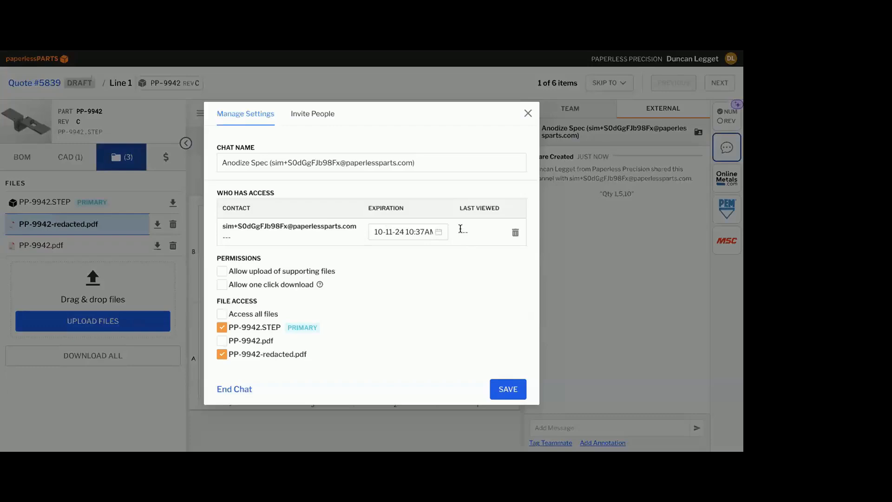
click(526, 114)
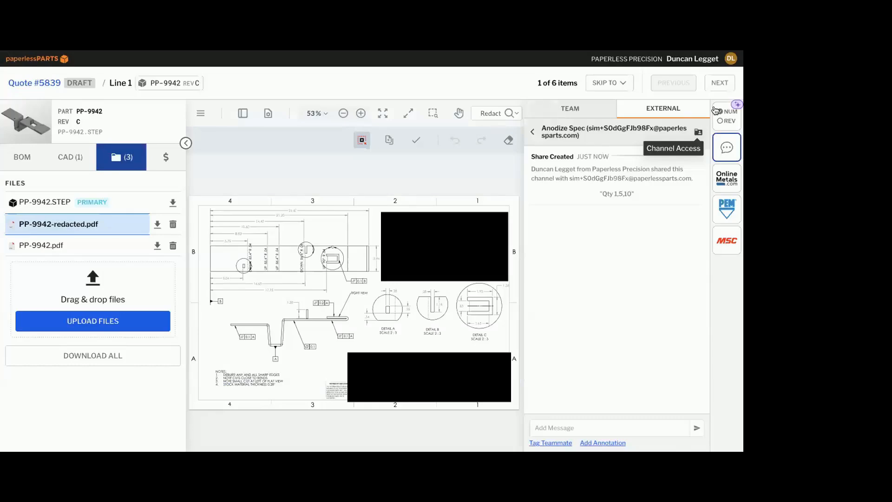
click(721, 148)
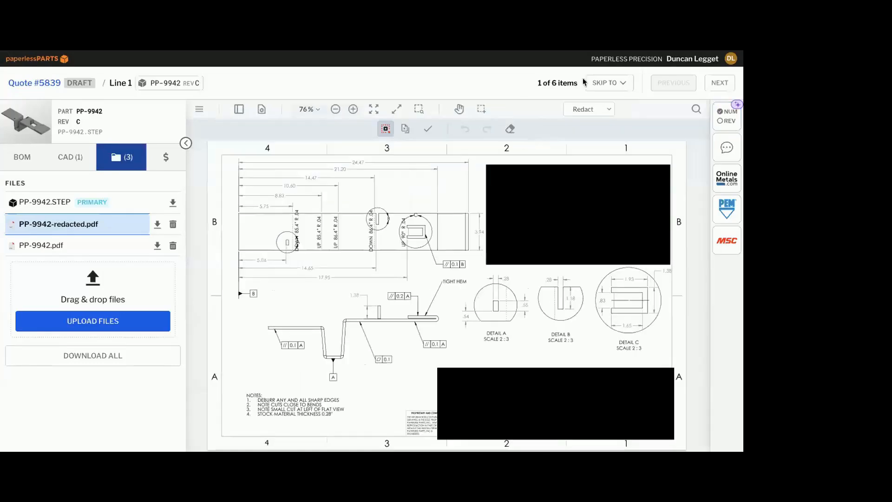